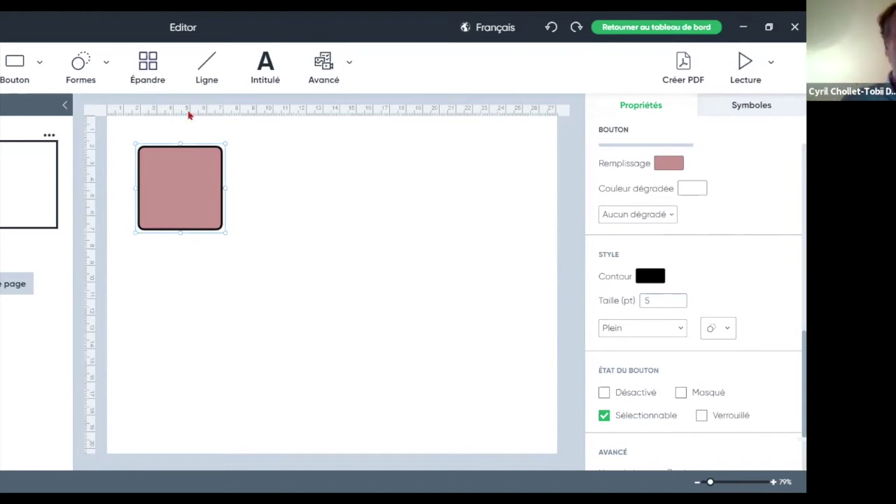
Step: Spread copies of the pink button across the page to form a grid of 4 columns by 3 rows
left_click(148, 70)
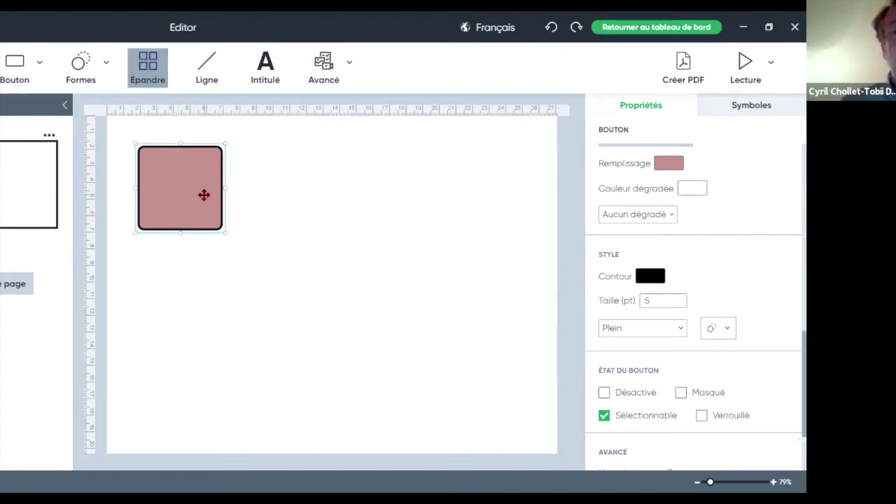
left_click_drag(490, 204, 458, 202)
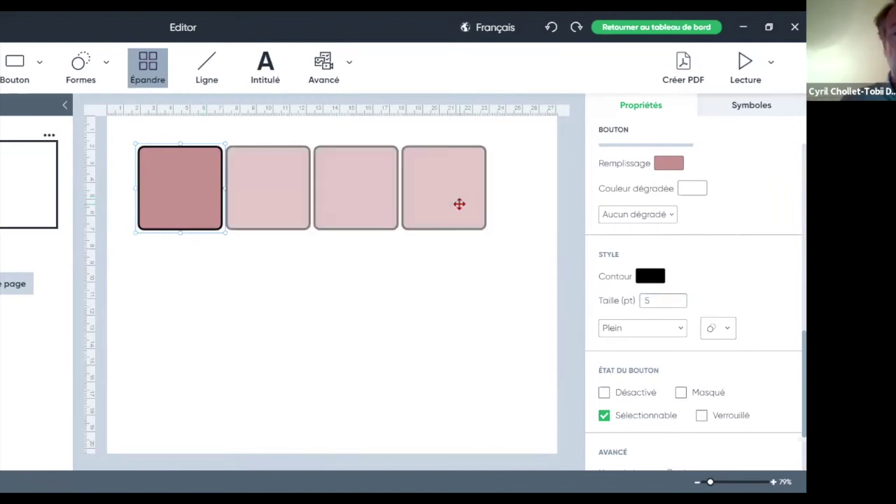
left_click_drag(451, 321, 530, 338)
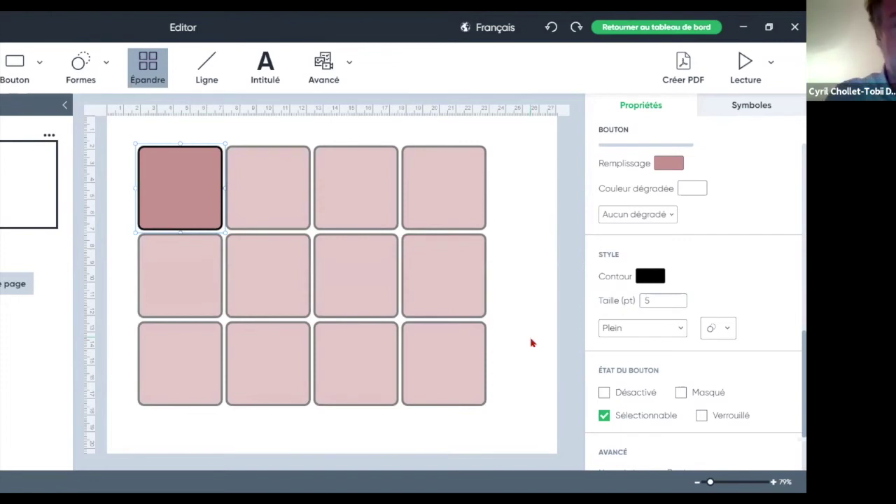
left_click(531, 342)
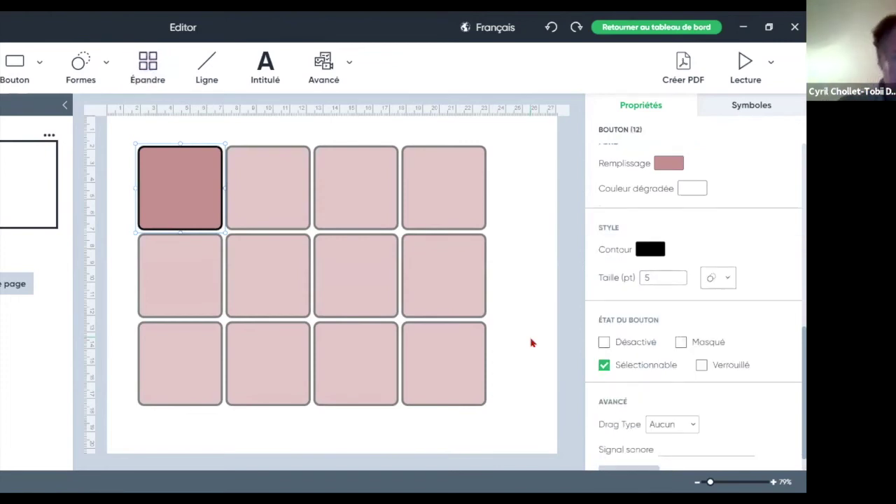
left_click(532, 343)
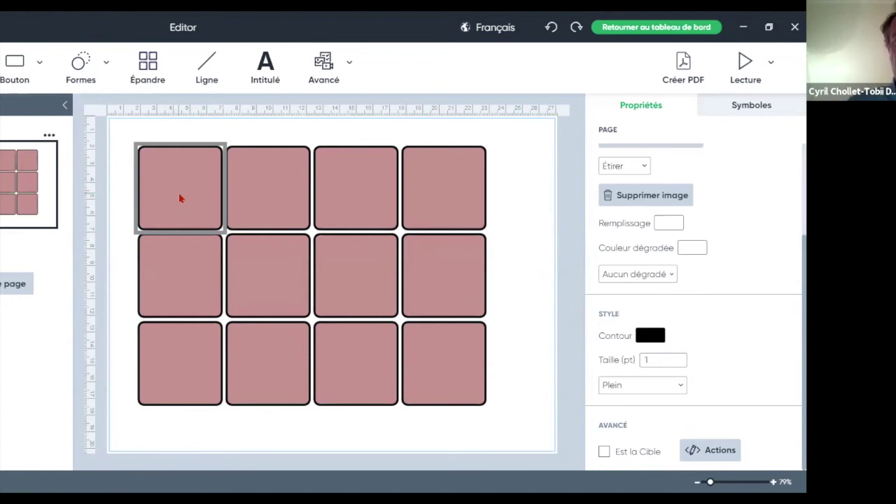
Step: Search the symbol library for "voiture" and add the orange-and-white "voiture de service" symbol to the first button of the grid
left_click(226, 186)
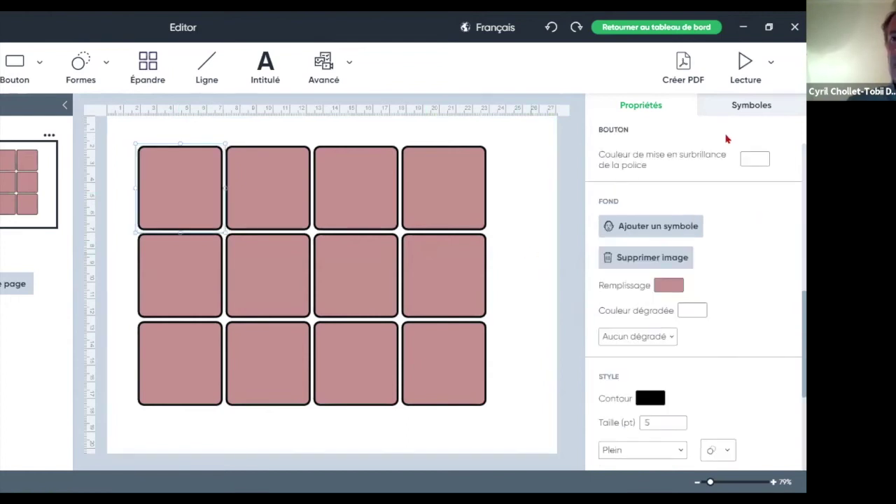
left_click(667, 232)
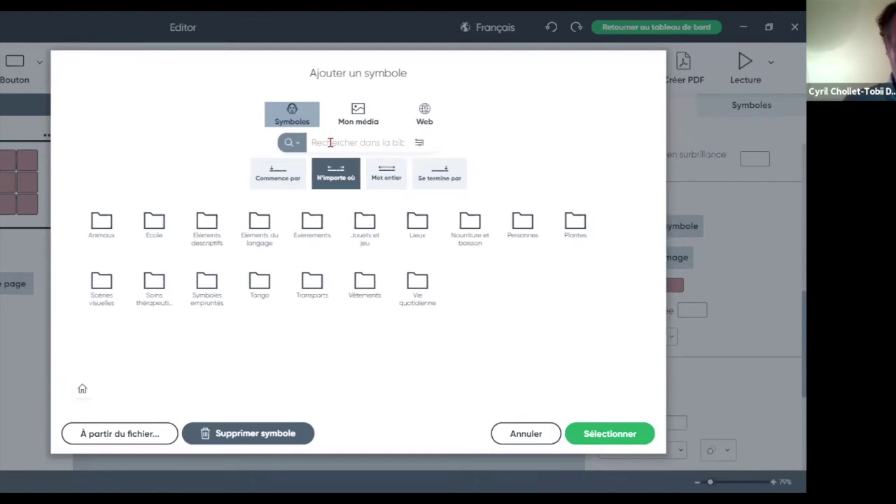
type("voiture")
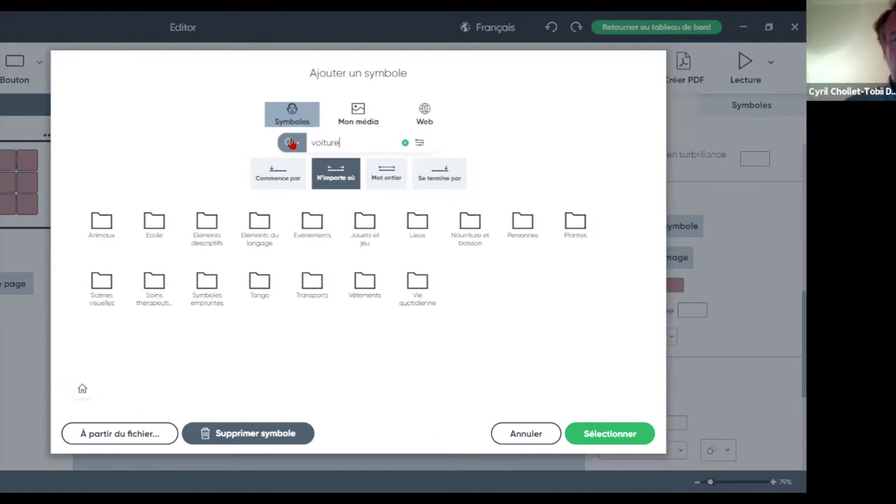
left_click(292, 143)
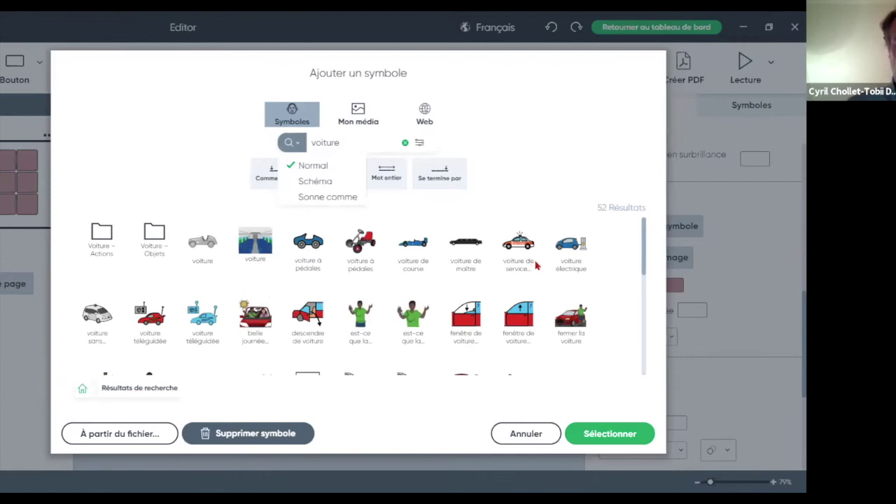
left_click(516, 245)
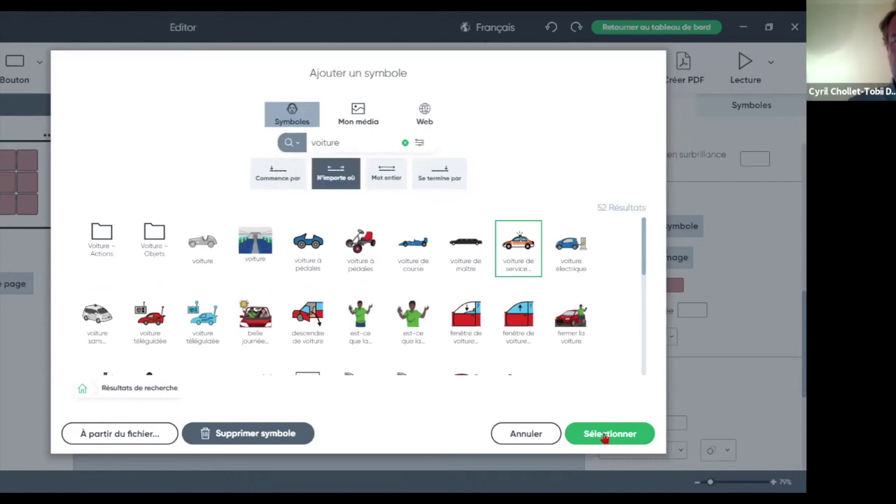
left_click(604, 435)
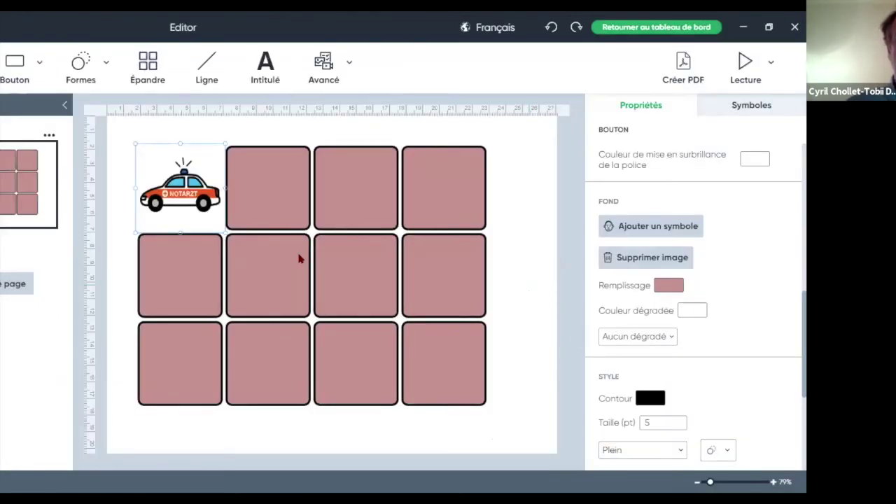
Step: Replace the first button's symbol with the dark green "arbre" tree found by searching for "arbre"
left_click(193, 199)
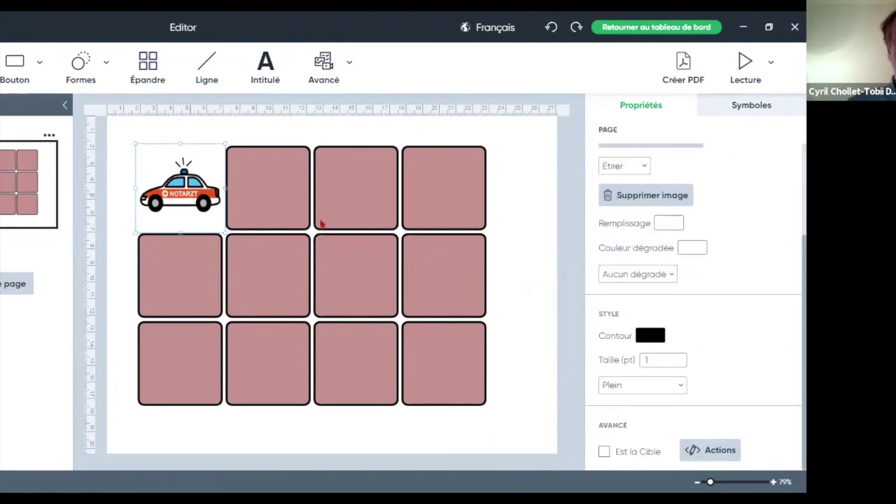
left_click(231, 198)
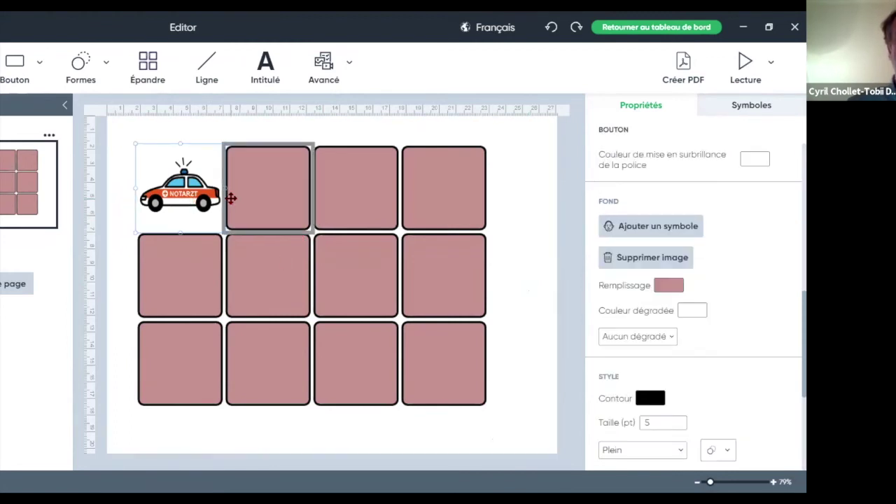
left_click(182, 203)
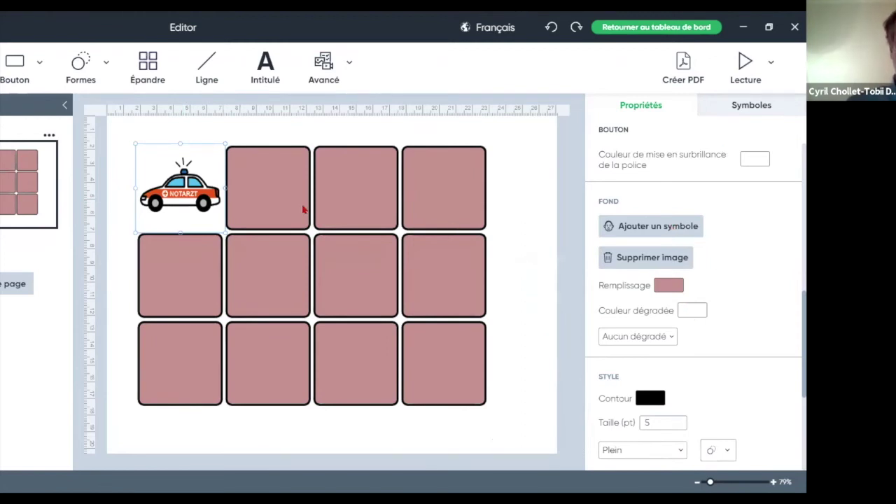
double_click(469, 259)
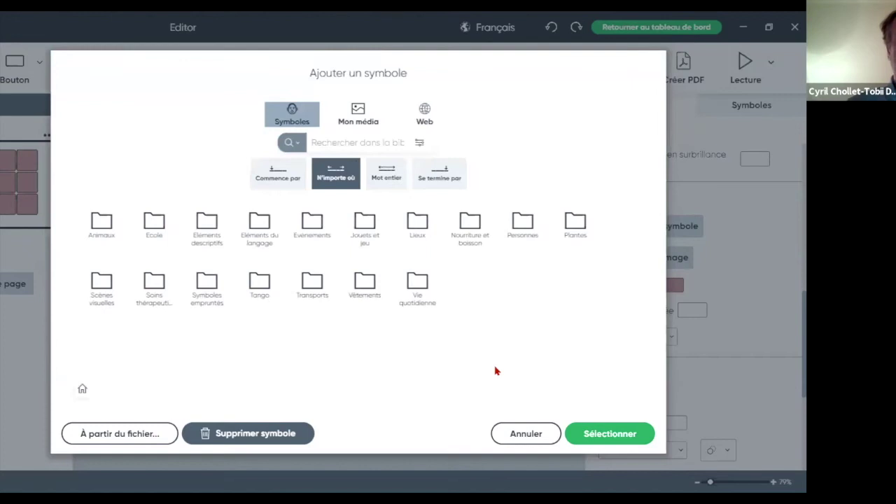
type("arbre")
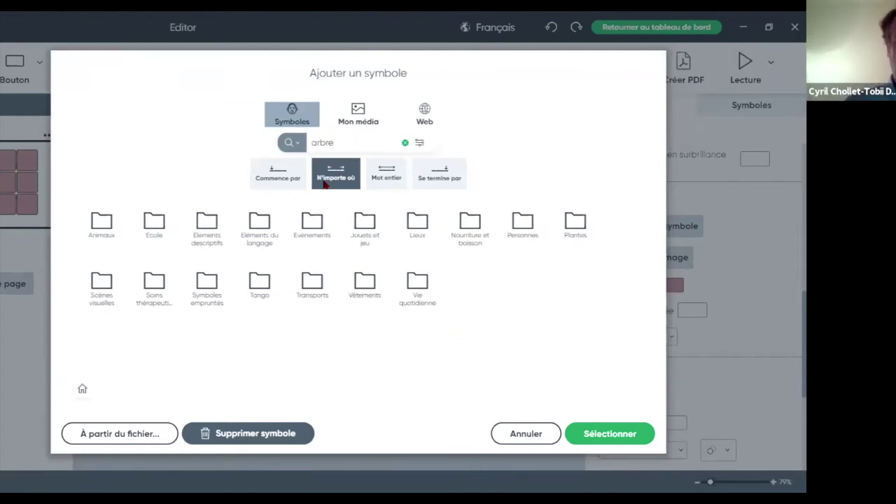
left_click(288, 142)
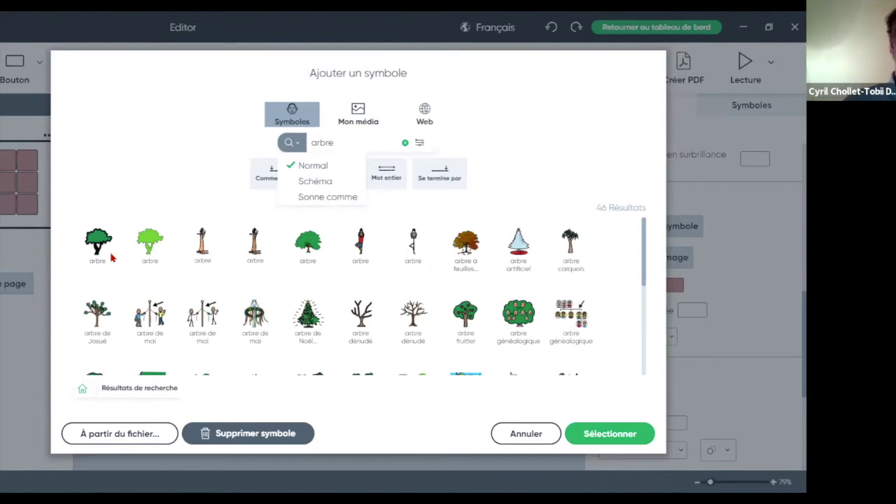
left_click(98, 245)
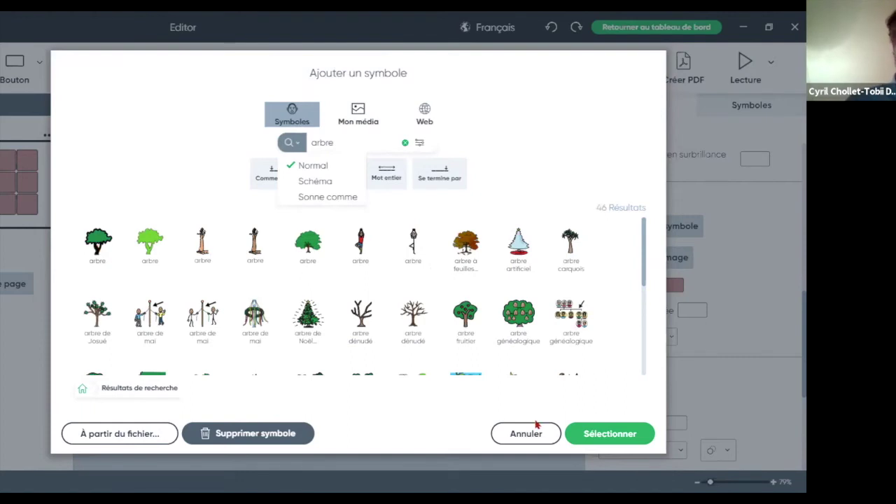
left_click(589, 434)
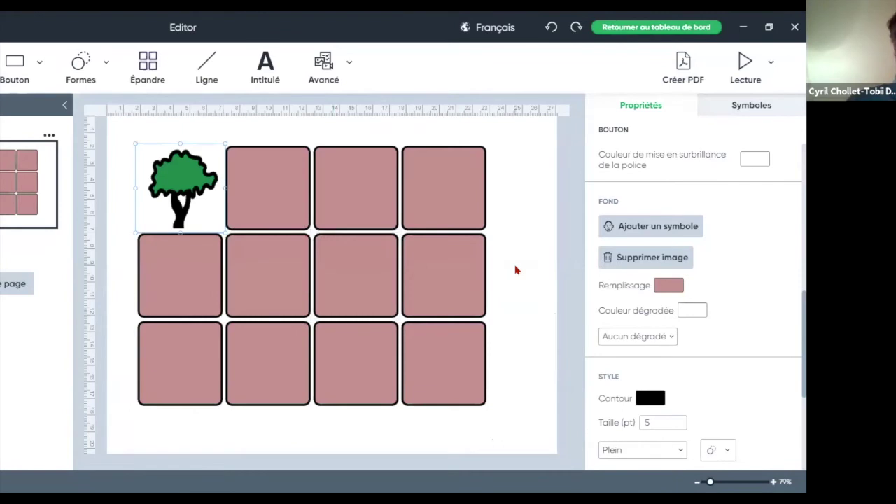
left_click(206, 188)
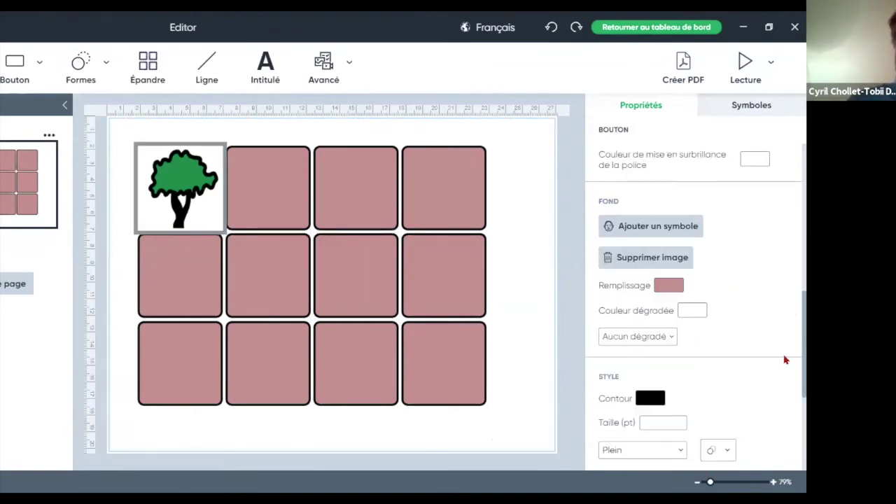
left_click(668, 285)
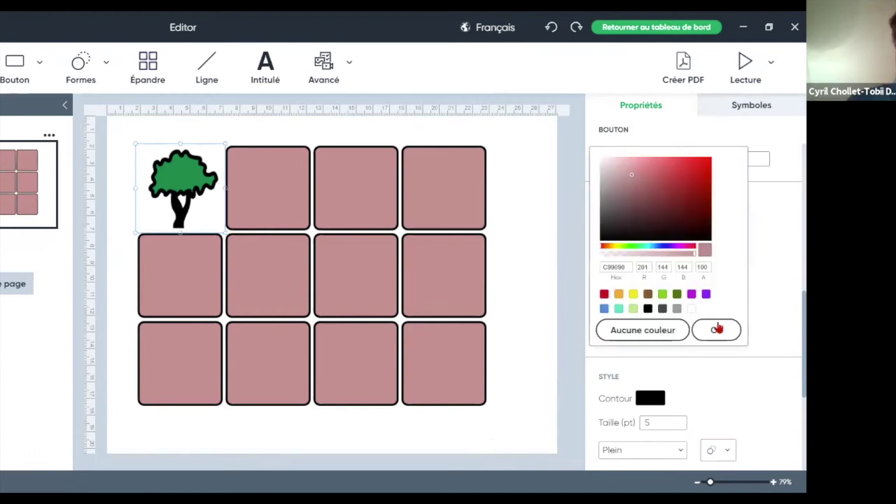
left_click(515, 315)
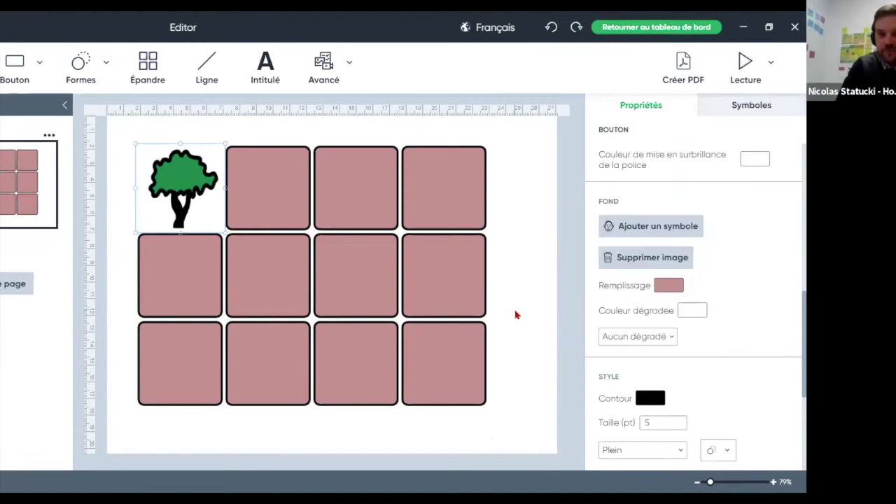
left_click(273, 184)
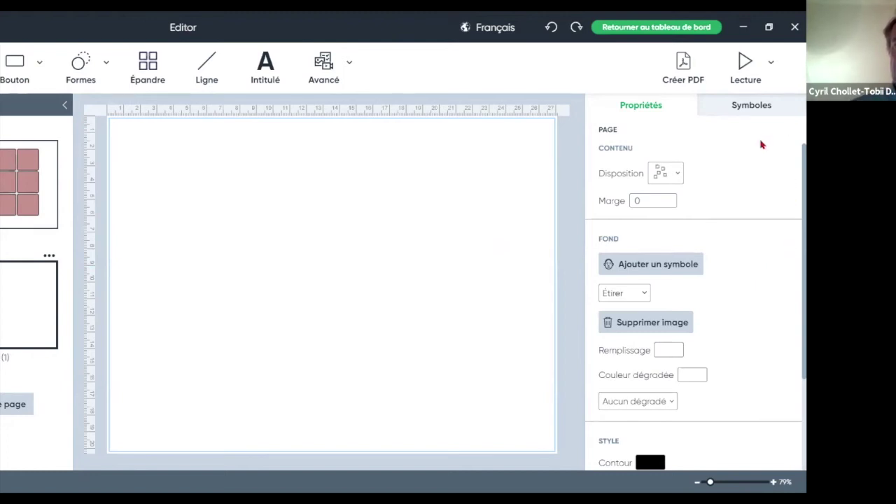
Step: Change the blank second page's layout to a grid with 8 columns and 6 rows
left_click(679, 173)
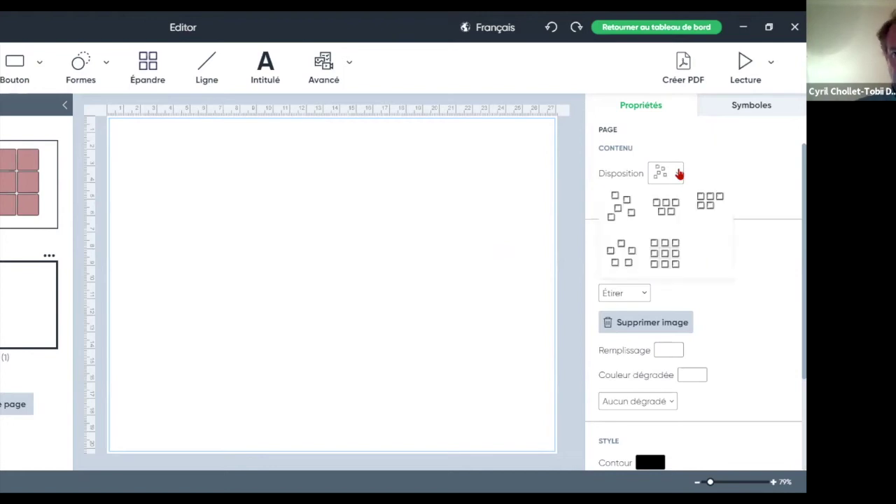
left_click(665, 255)
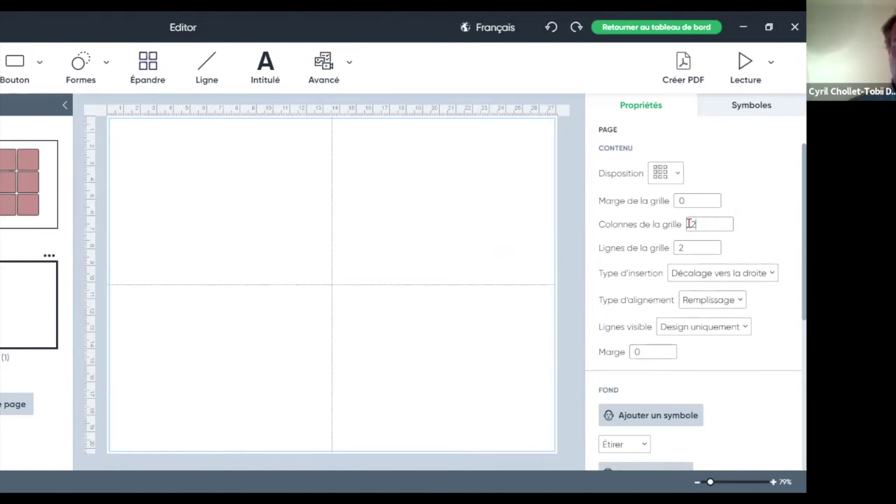
key("BackSpace")
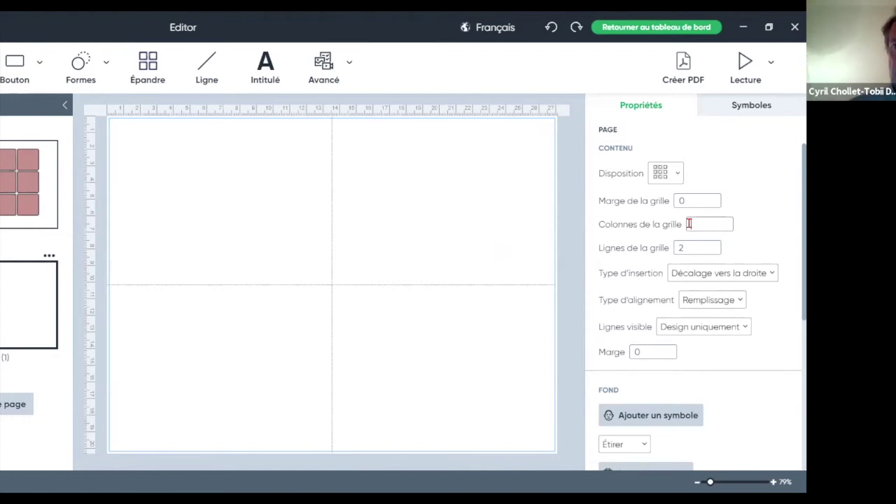
type("8")
double_click(677, 247)
key("BackSpace")
type("6")
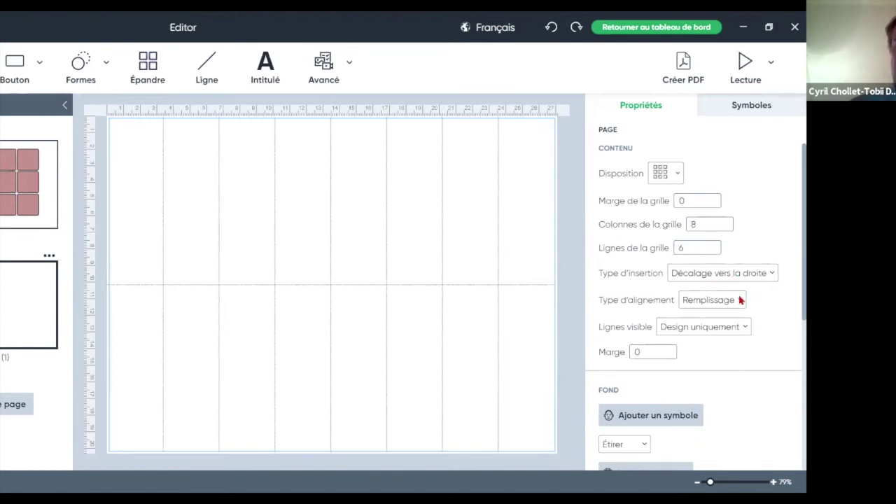
Step: Set both the grid margin and the page margin to 5
double_click(691, 199)
type("5")
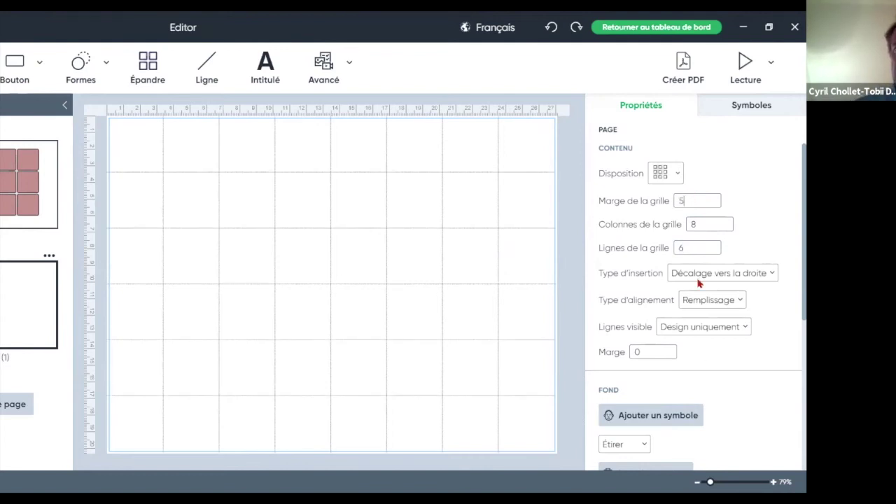
double_click(644, 352)
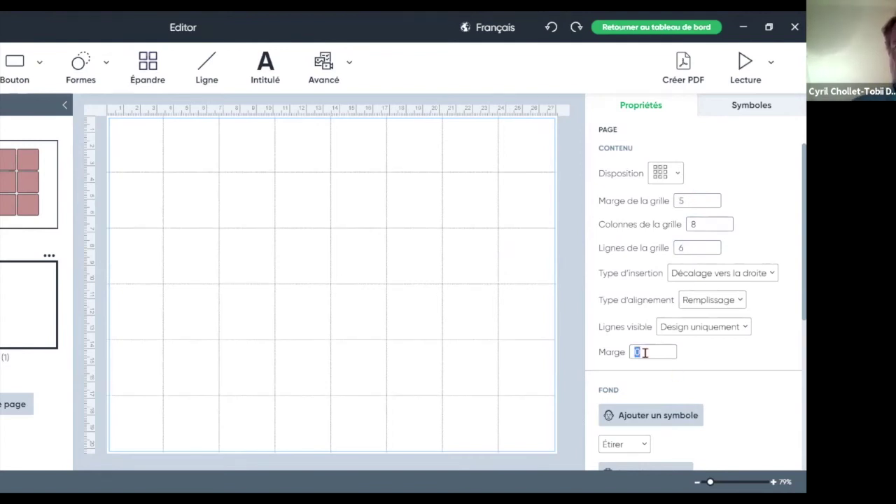
type("5")
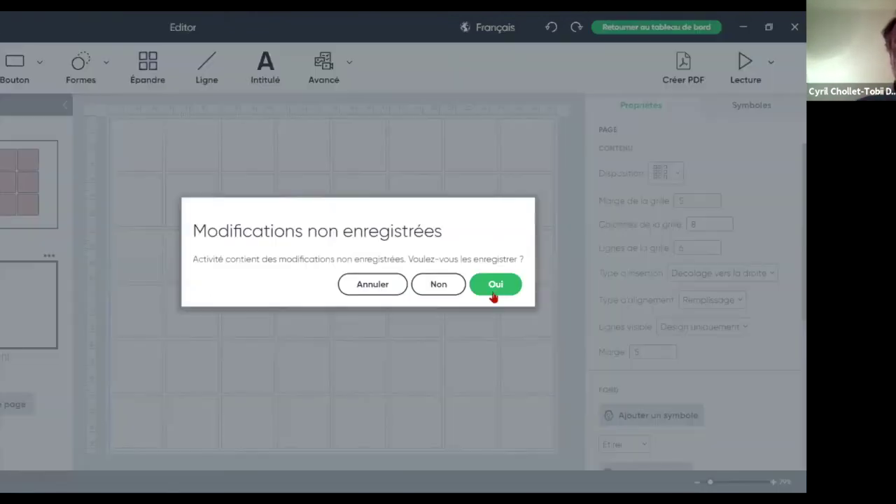
Step: Discard the unsaved changes and create a new printable activity from the plain "Plateau de jeu" template in the Jeux category
left_click(438, 285)
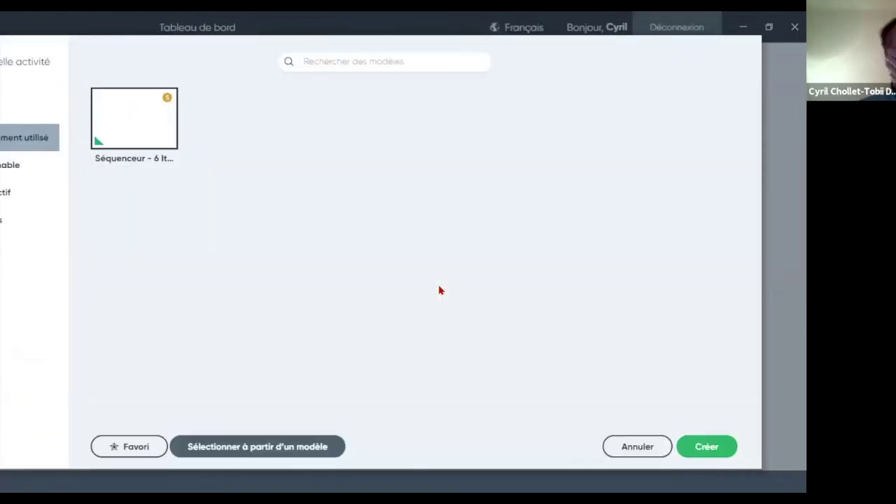
left_click(11, 171)
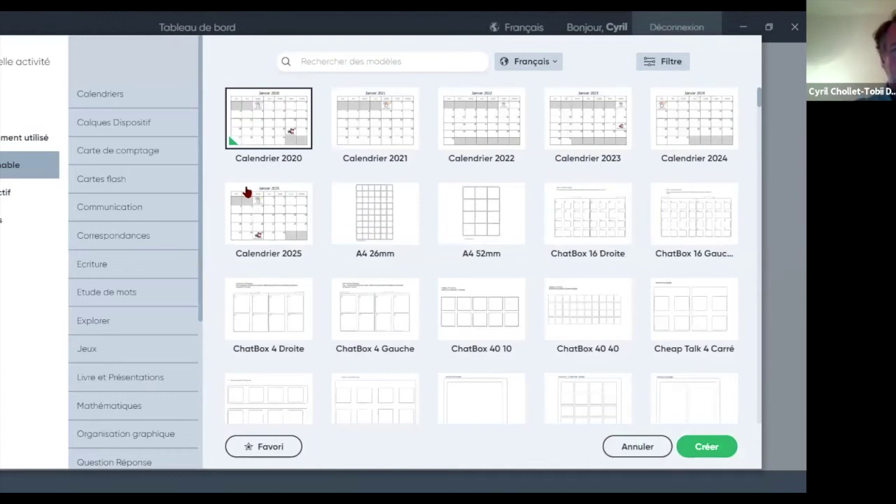
left_click(176, 345)
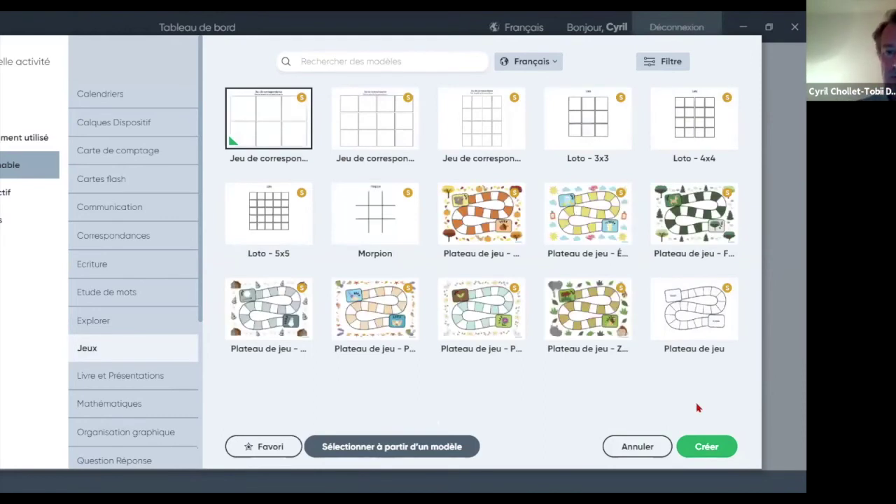
left_click(691, 305)
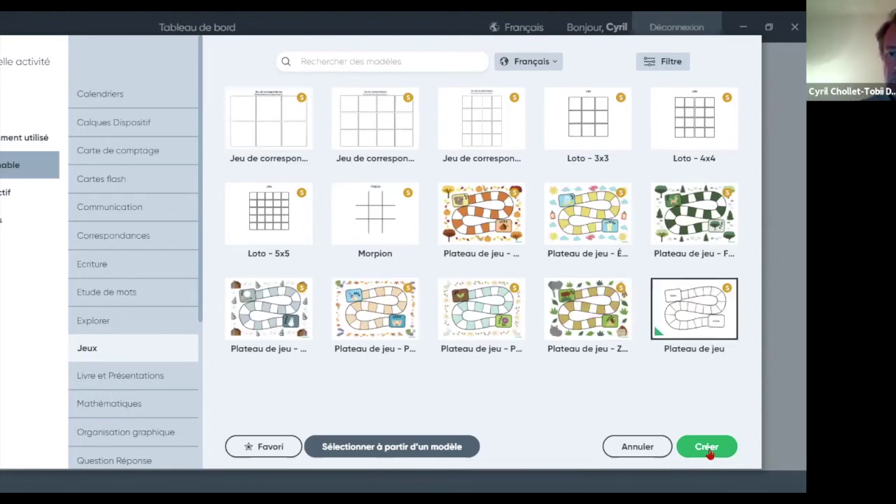
left_click(706, 447)
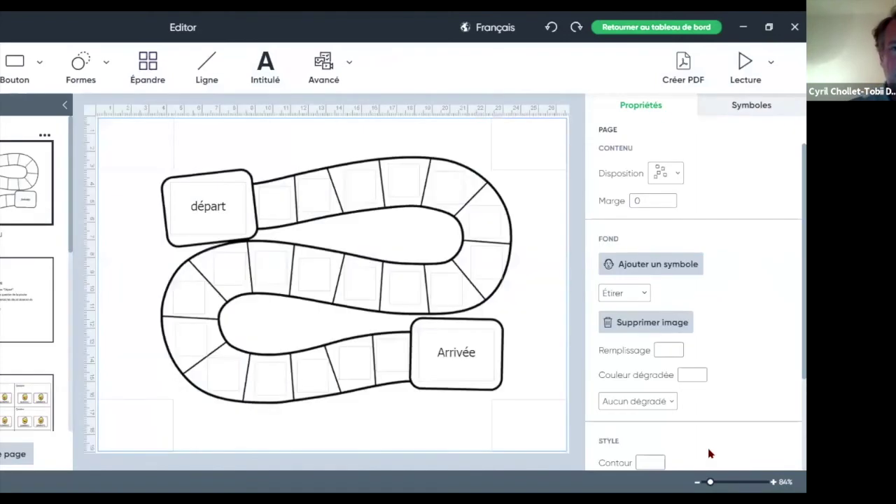
Step: Add the first "départ" race symbol from the symbol library to the board's "départ" start box
left_click(217, 214)
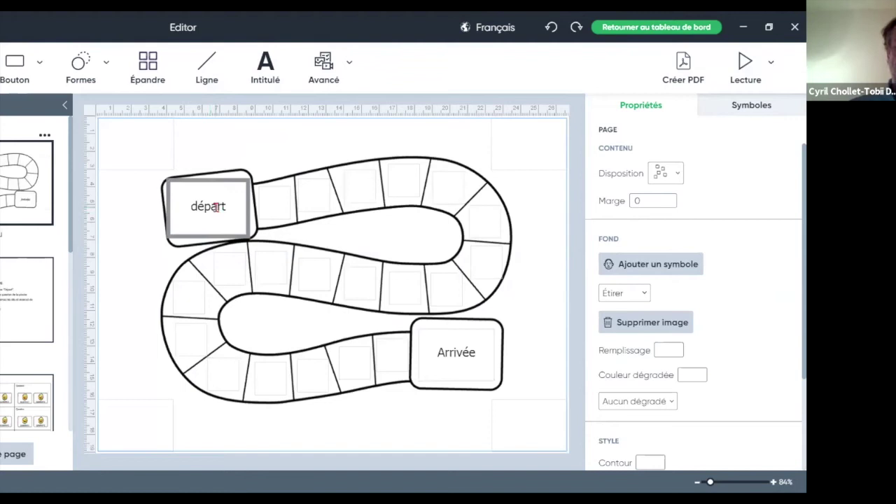
left_click(227, 205)
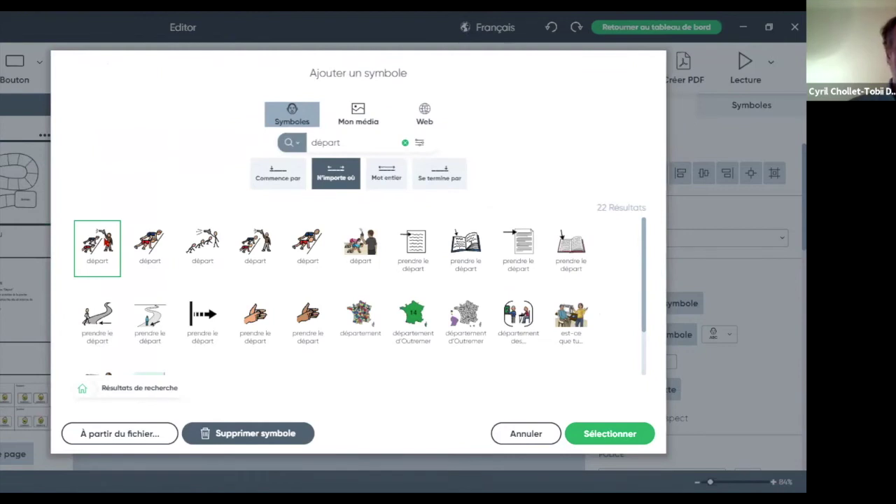
left_click(630, 435)
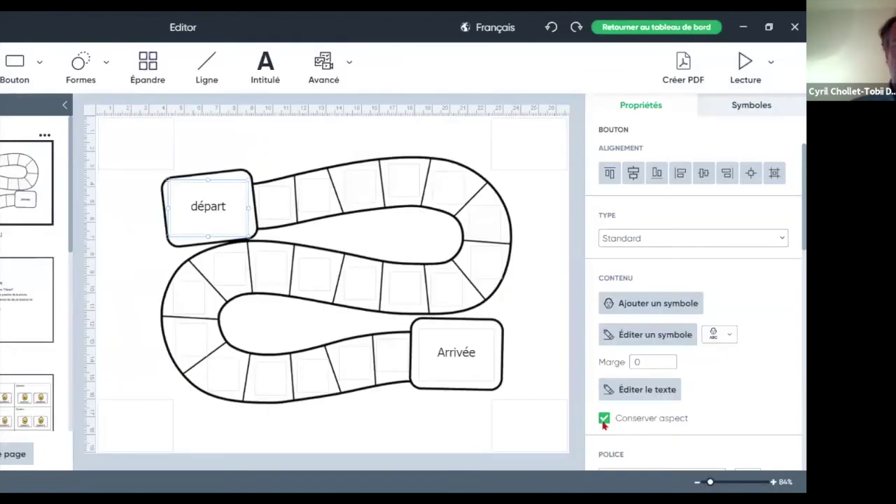
Step: Add the third "arrivée" symbol, runners in coloured clothes, to the board's "Arrivée" finish box
left_click(456, 355)
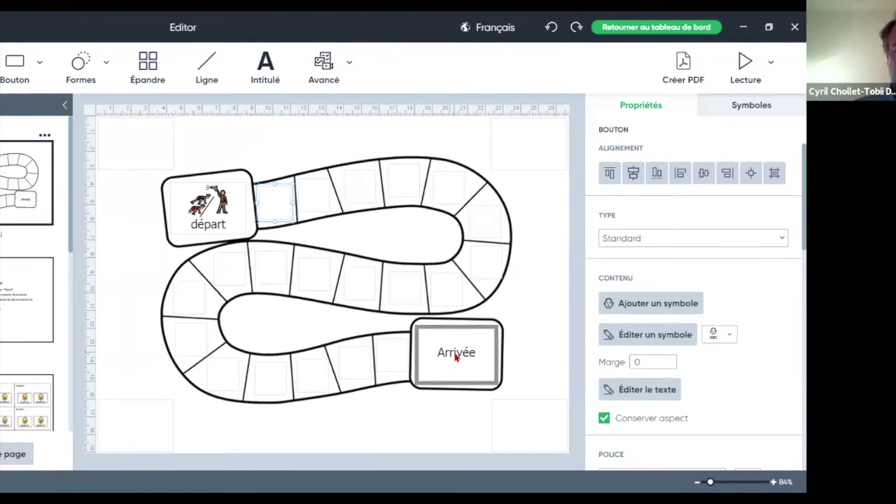
left_click(454, 354)
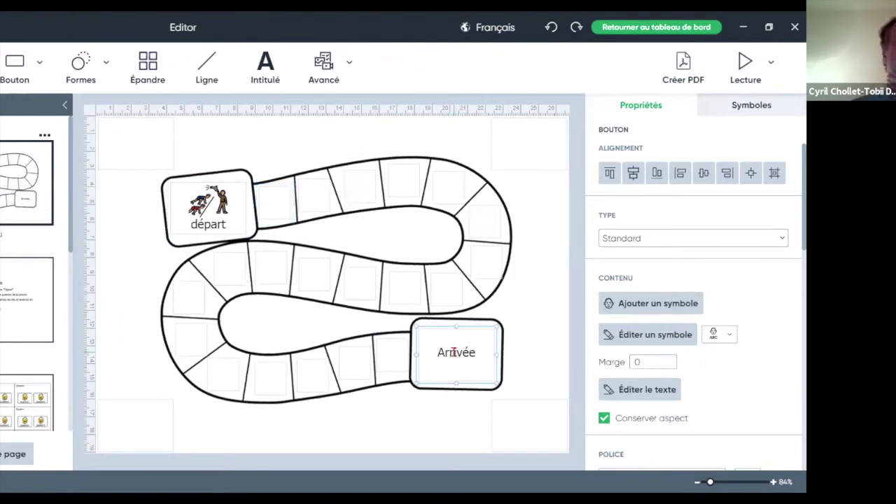
left_click(650, 303)
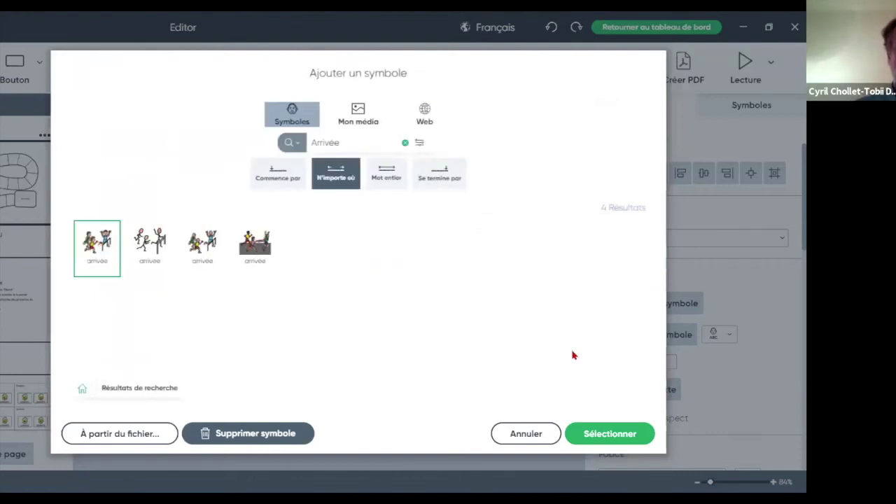
left_click(214, 244)
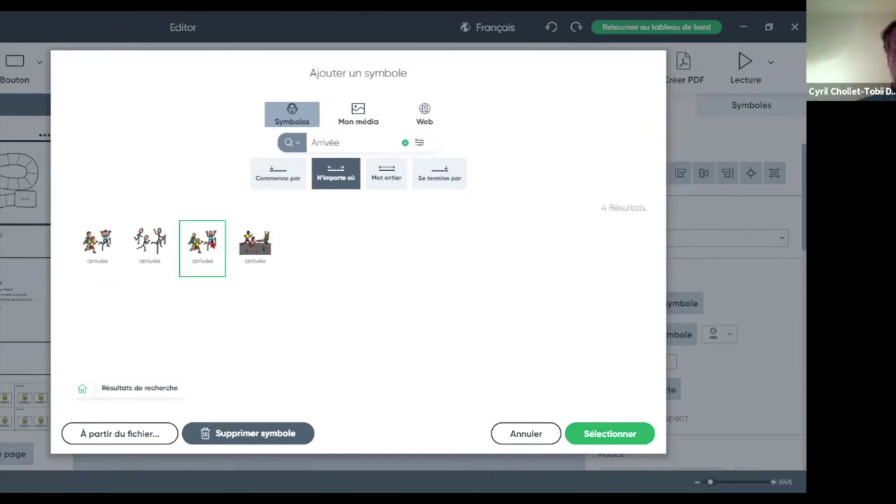
left_click(609, 434)
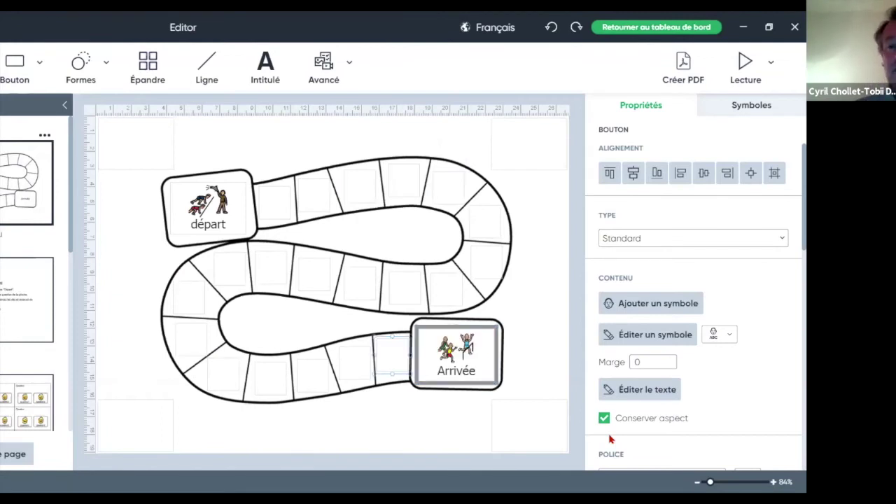
Step: Search for "EAU" and place the blue-labelled water bottle symbol in the board square at the outer curve above the midline
left_click(488, 232)
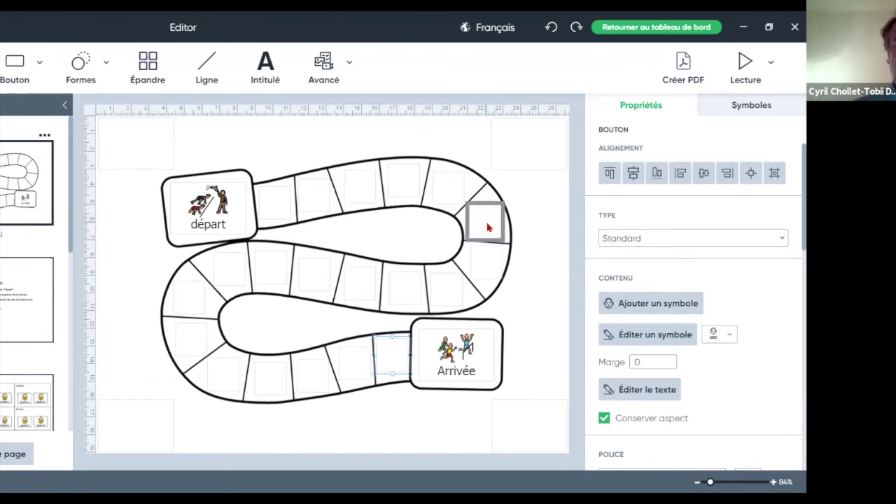
double_click(486, 222)
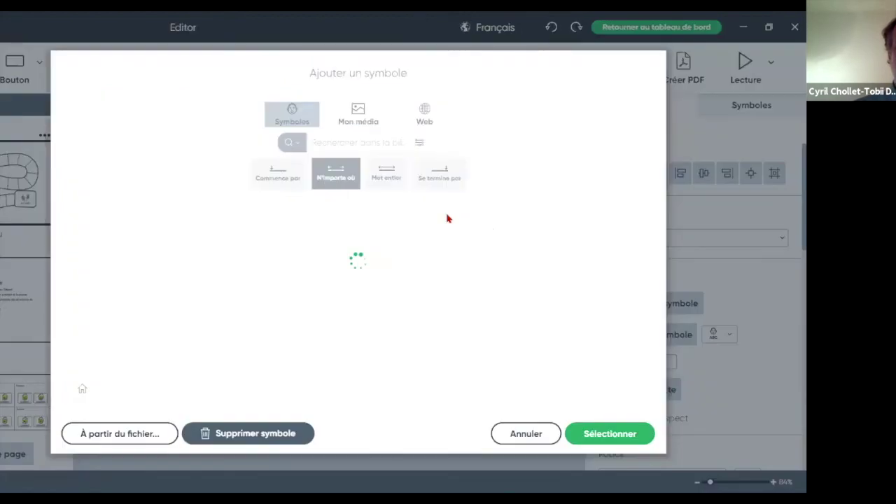
left_click(334, 142)
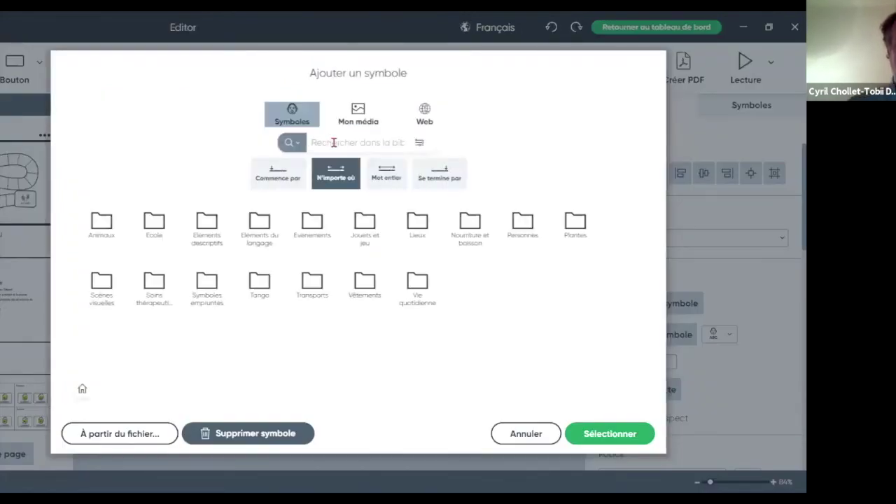
type("EAU")
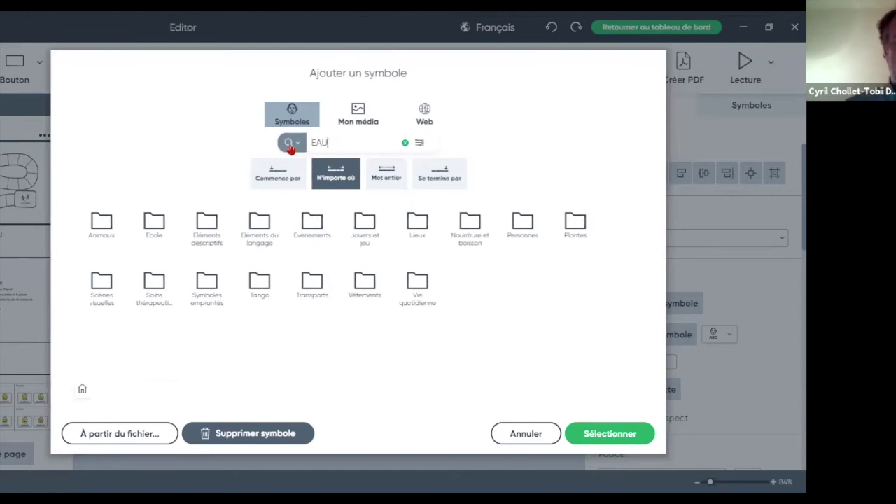
left_click(289, 143)
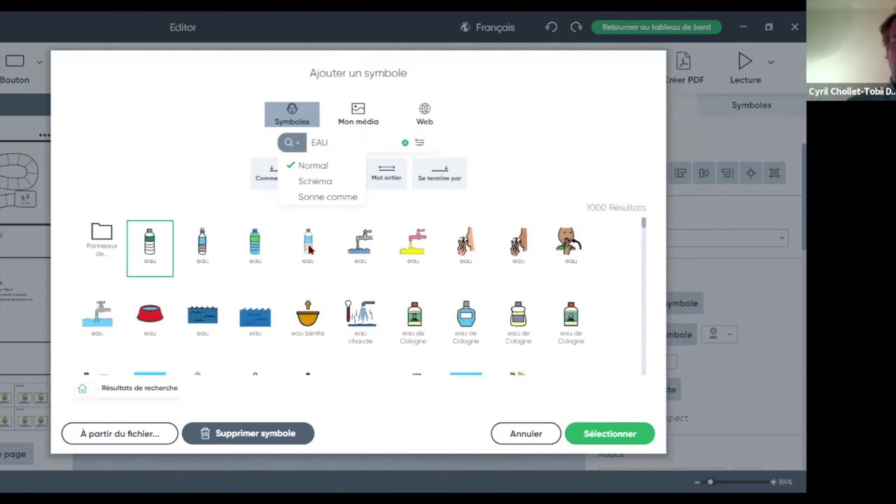
left_click(310, 248)
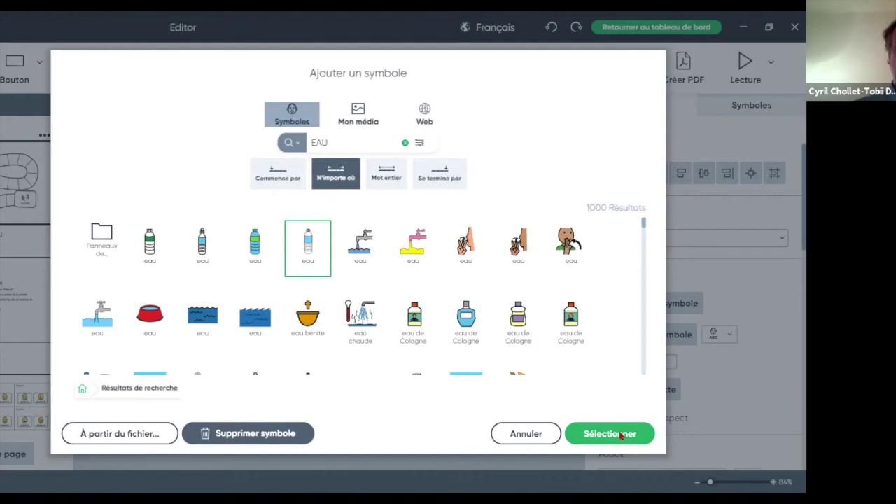
left_click(621, 434)
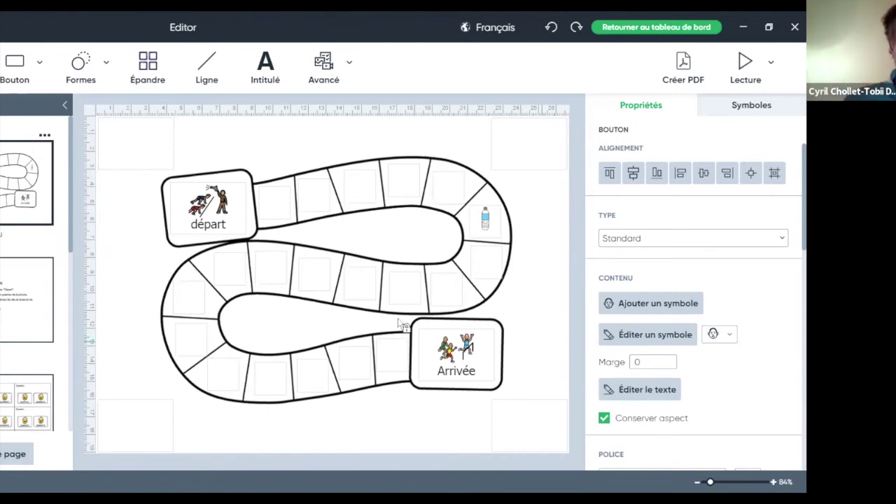
Step: Add a blank page and set its background to the third "danse" symbol, a couple in blue and pink, found by searching for "DANSE"
left_click(12, 453)
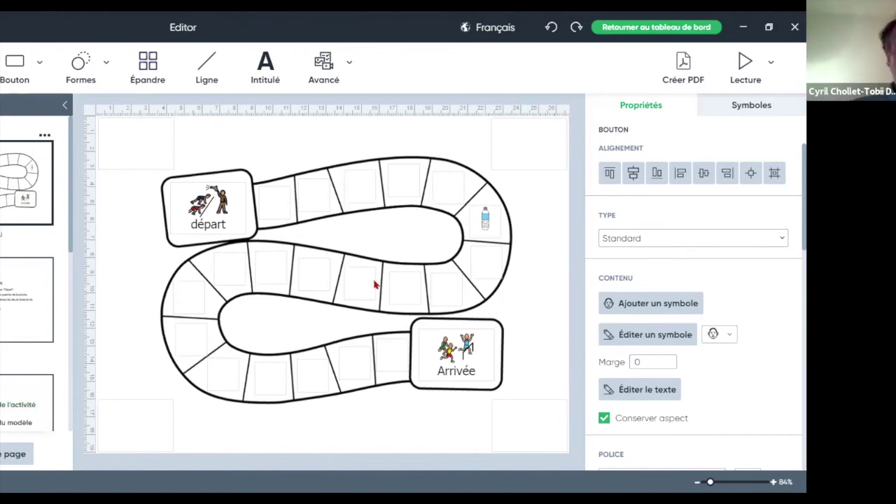
left_click(580, 296)
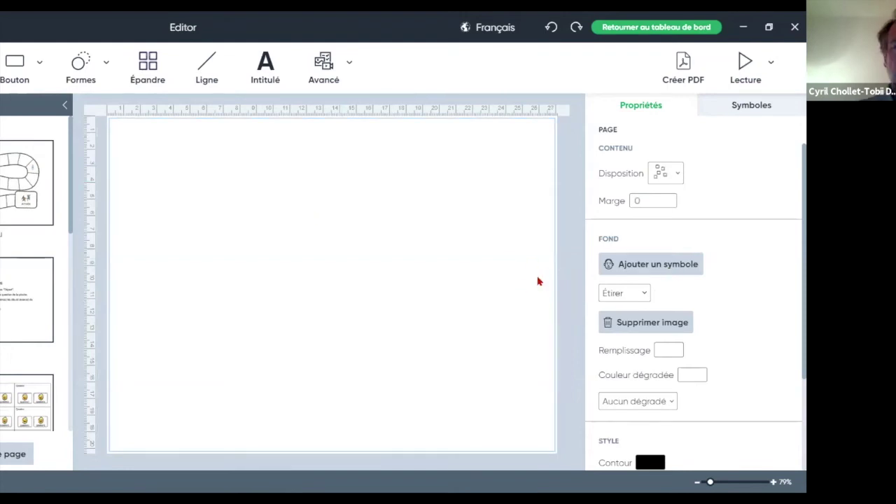
left_click(388, 190)
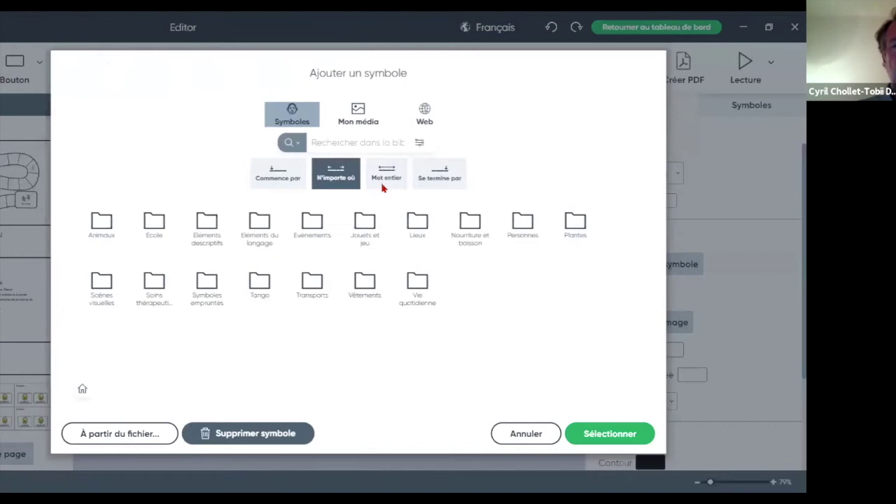
left_click(342, 142)
type("DANSE")
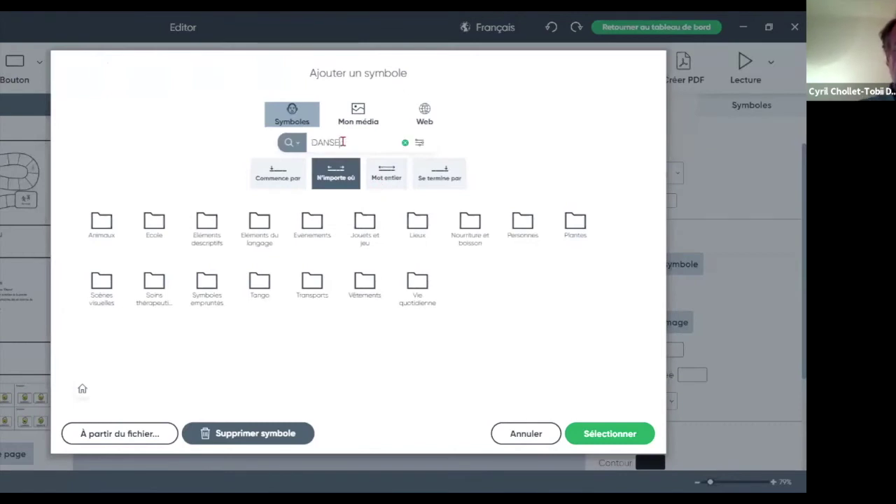
left_click(284, 143)
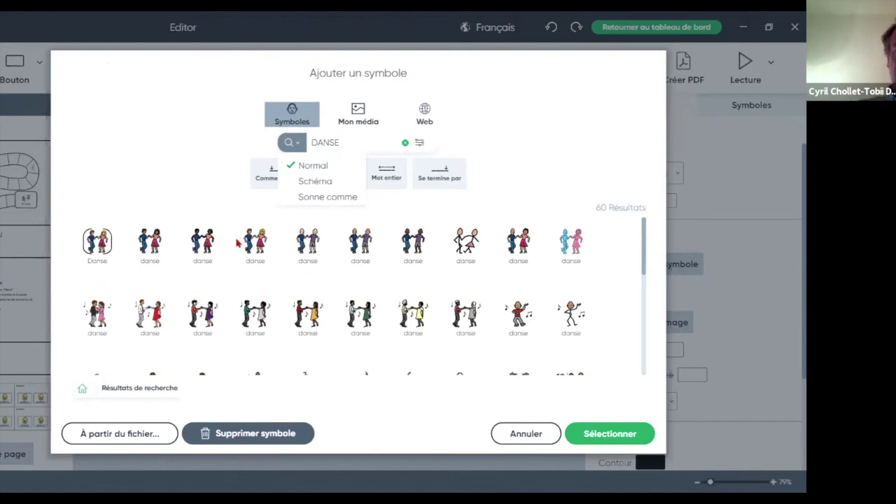
left_click(207, 241)
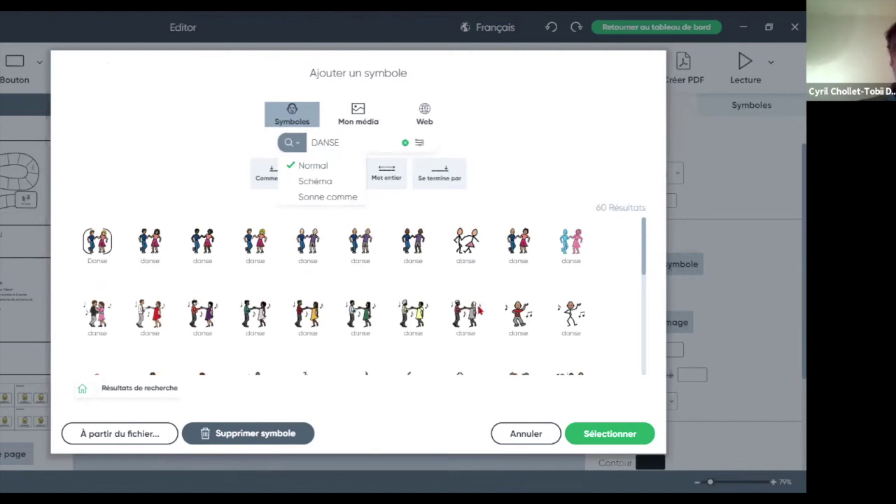
left_click(638, 434)
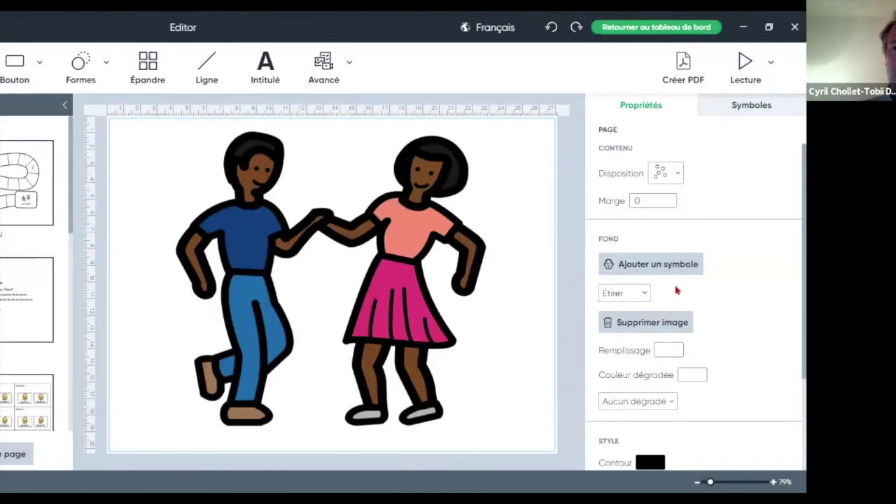
left_click(736, 111)
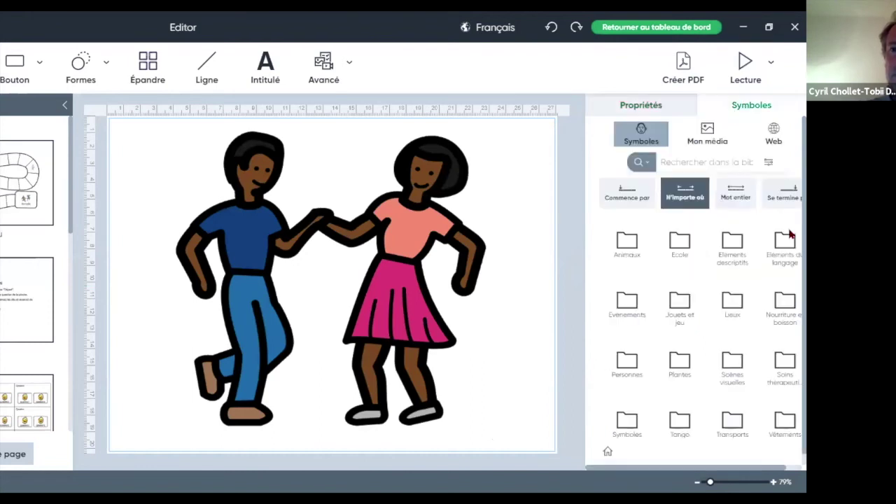
left_click(640, 105)
scroll(789, 370, "down", 3)
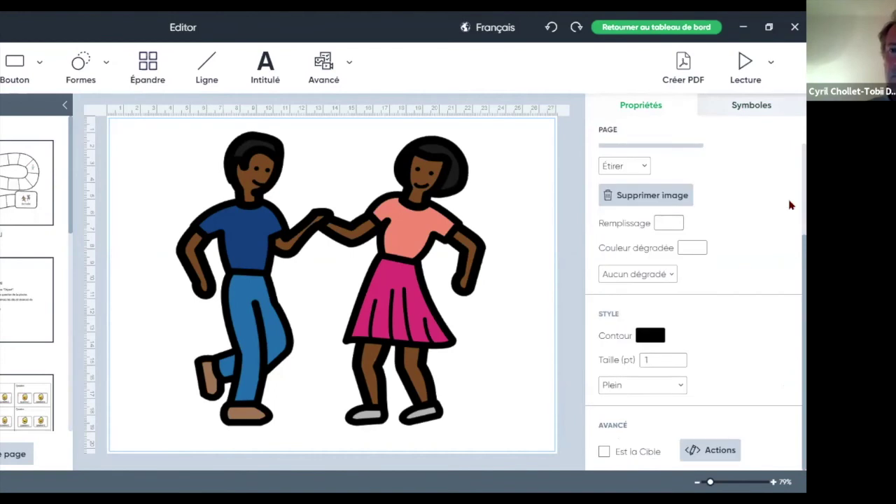
scroll(789, 182, "up", 1)
scroll(772, 221, "up", 3)
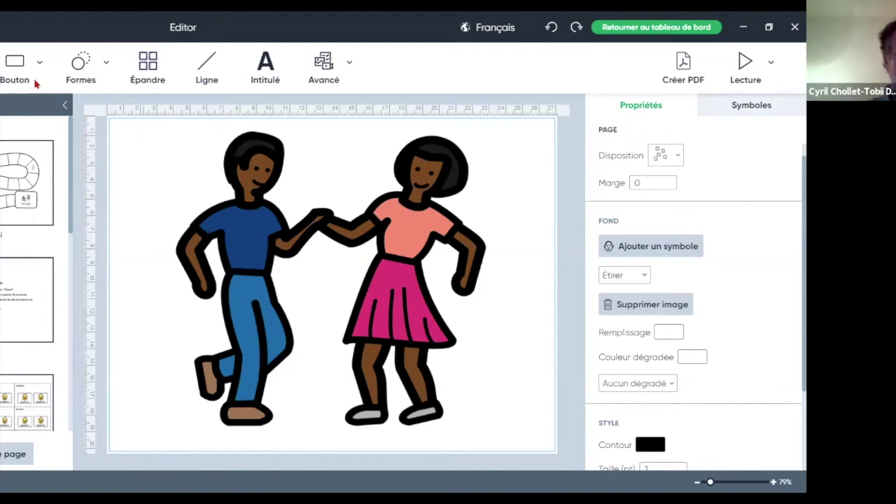
Step: Add another blank page and draw a rounded rectangle about 12 by 10 ruler units in its upper-left area
left_click(3, 445)
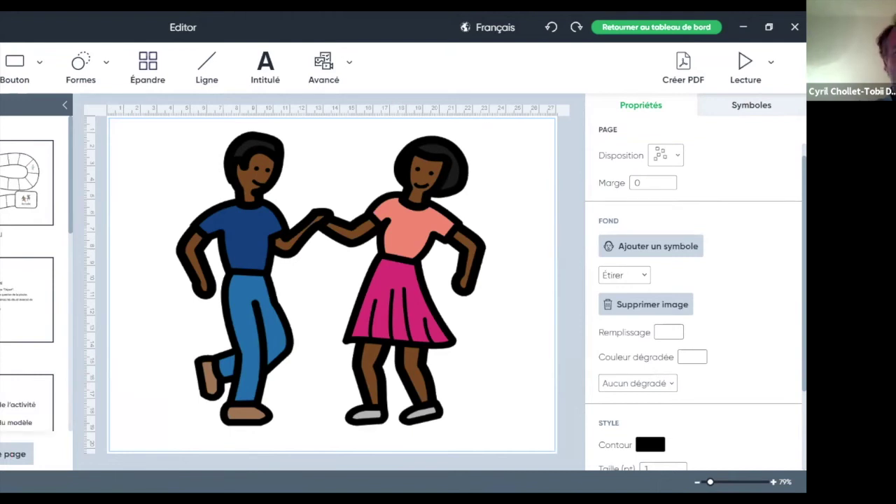
left_click(19, 70)
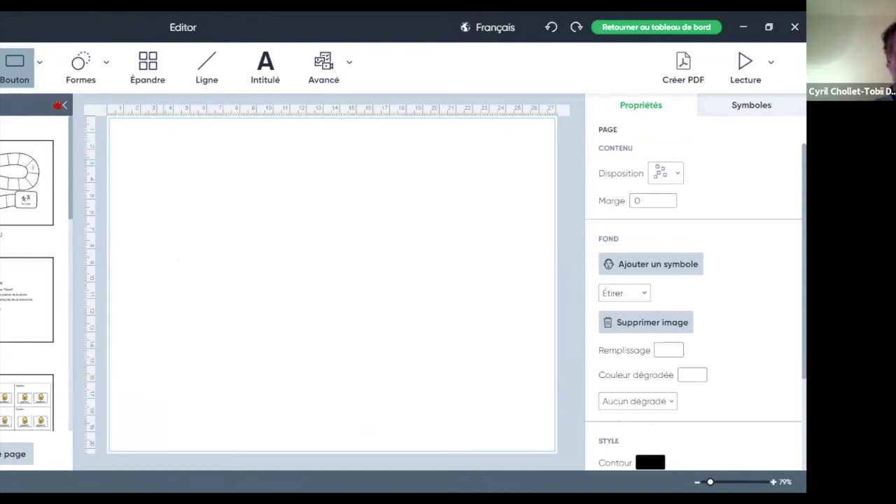
left_click(100, 78)
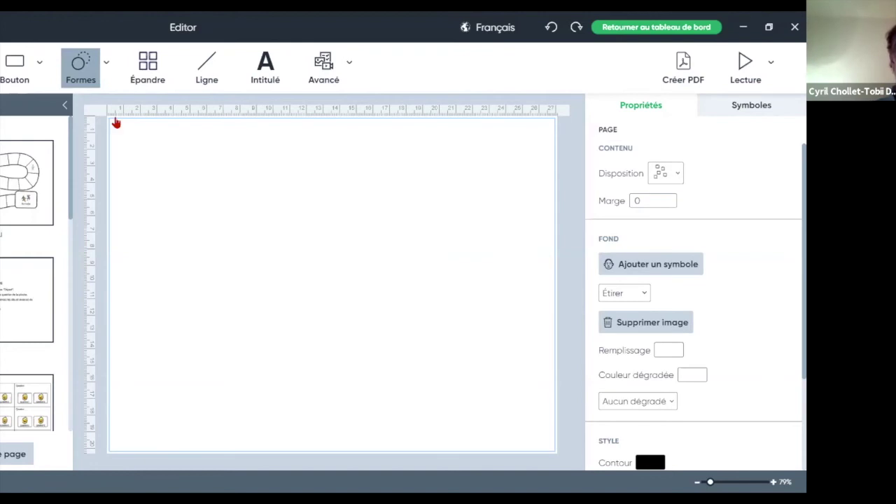
left_click(105, 65)
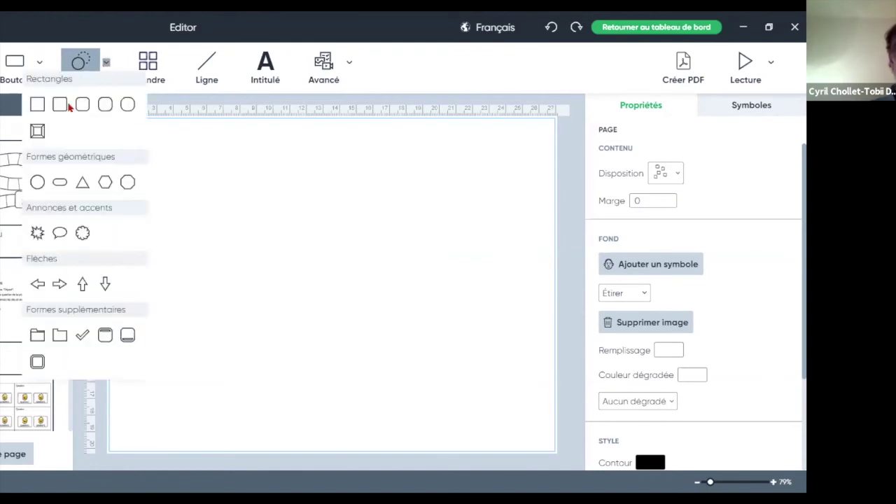
left_click_drag(140, 159, 258, 303)
left_click_drag(343, 324, 343, 325)
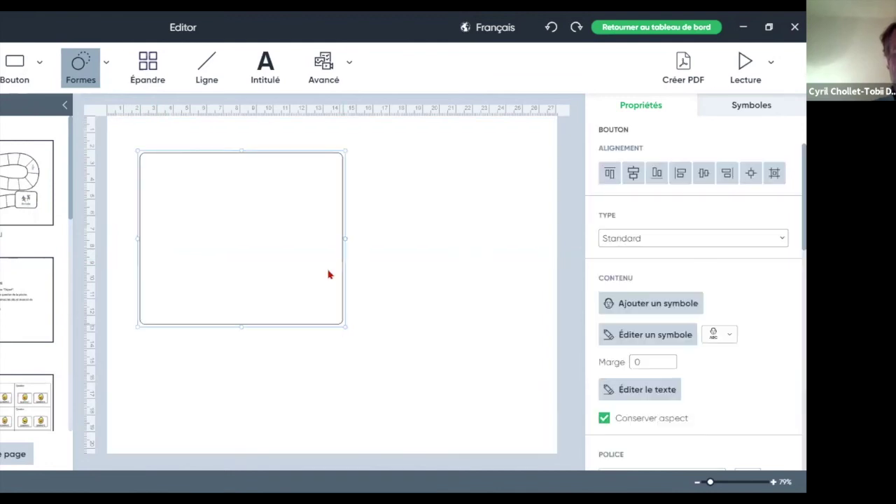
Step: Label the rounded rectangle "DANSE" and add the third "danse" symbol from a "DANSE" search, the couple with blue and pink clothes
left_click(249, 225)
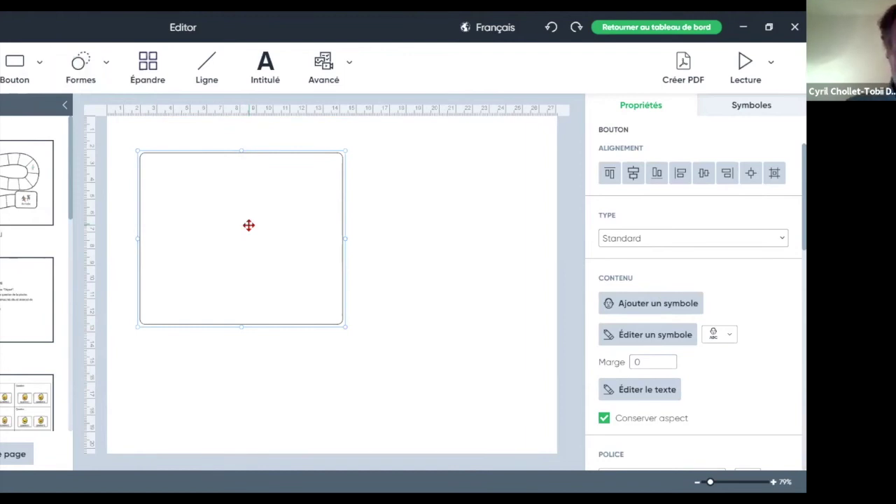
type("DANSE")
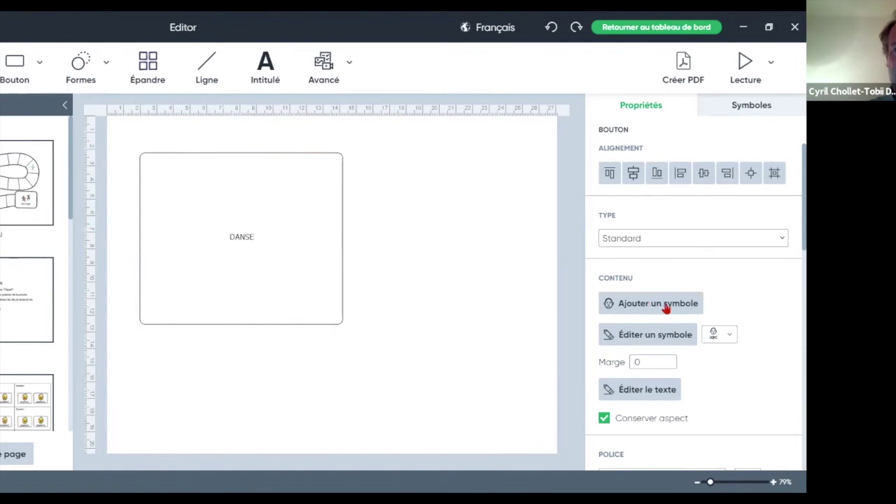
left_click(625, 303)
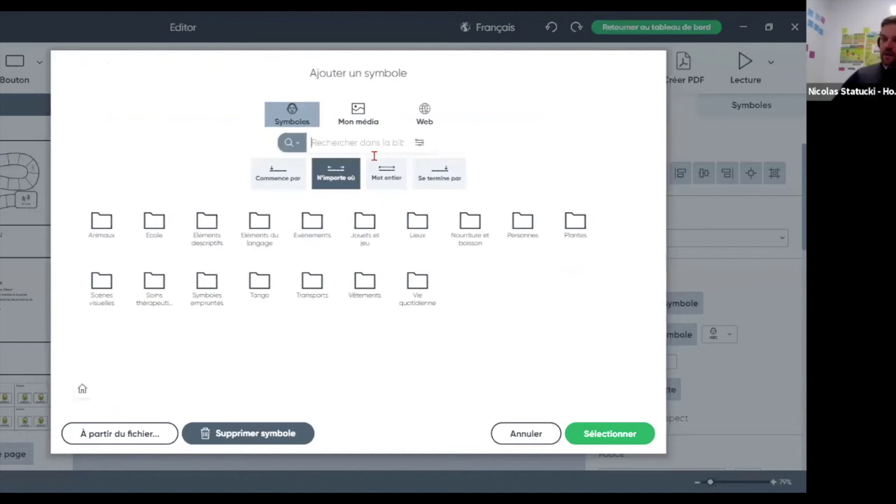
left_click(346, 140)
type("DANSE")
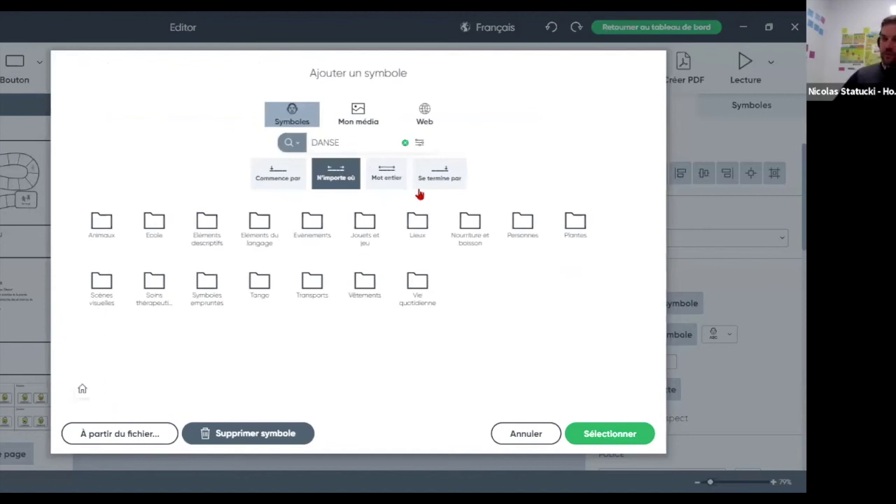
left_click(288, 144)
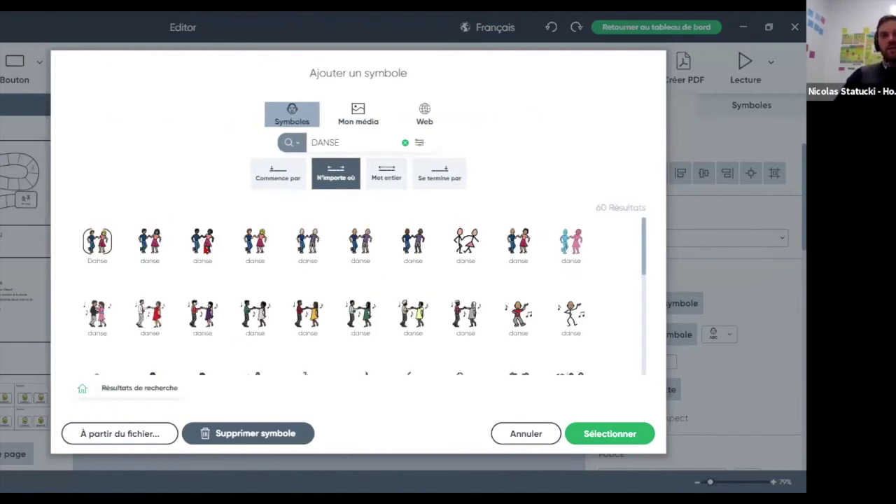
left_click(202, 249)
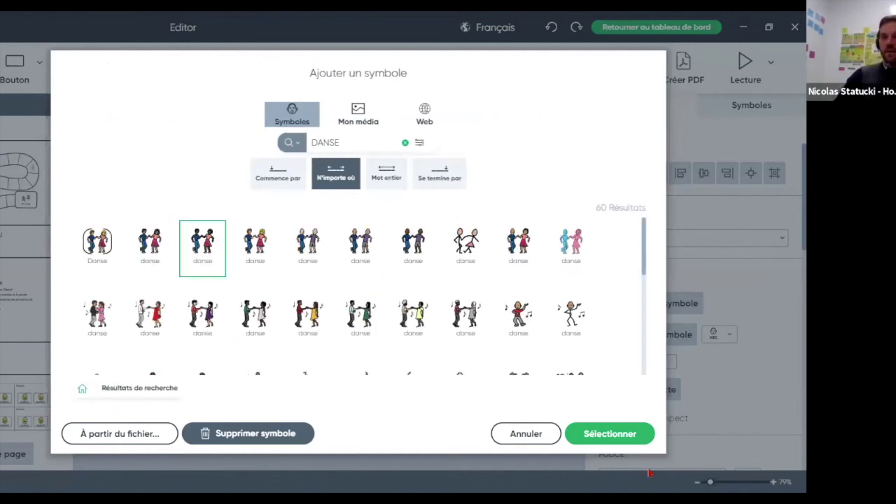
left_click(627, 438)
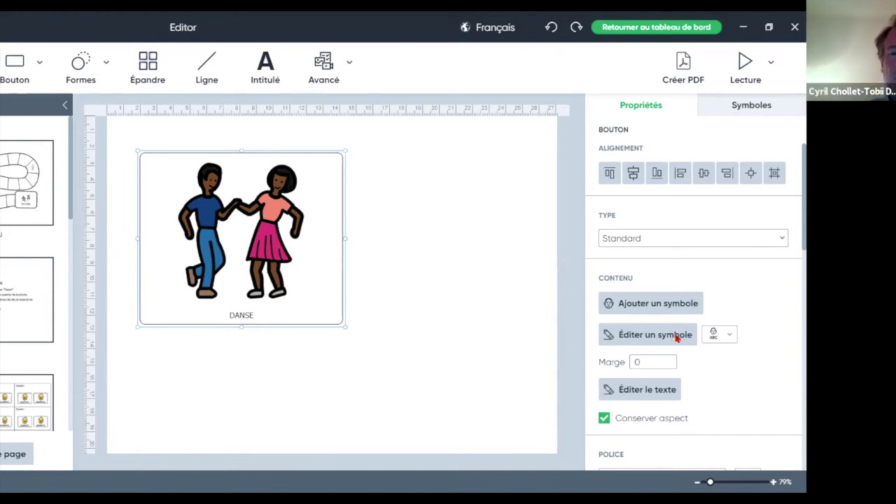
Step: Edit the button's dance symbol and fill the woman's pink skirt with a muted olive green
left_click(675, 335)
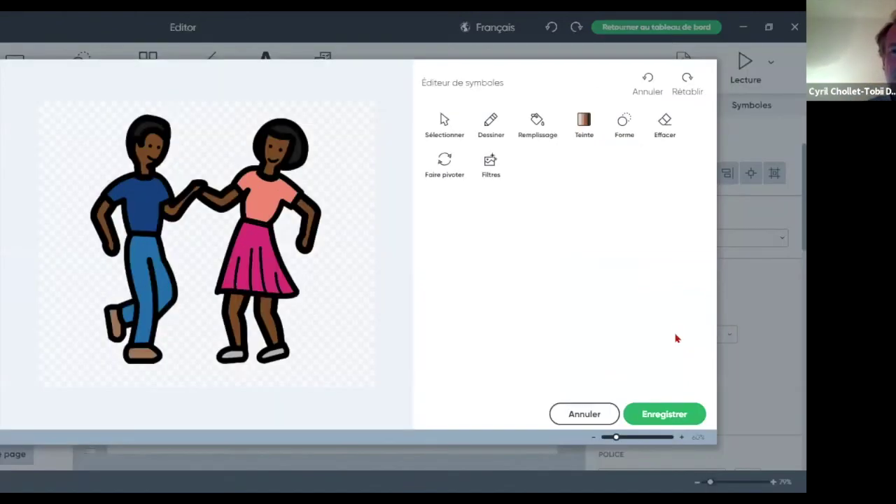
left_click(537, 126)
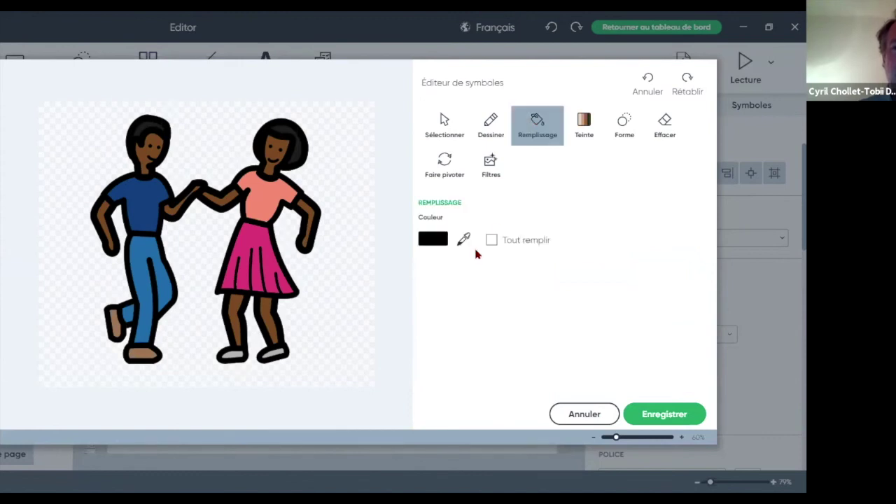
left_click(439, 240)
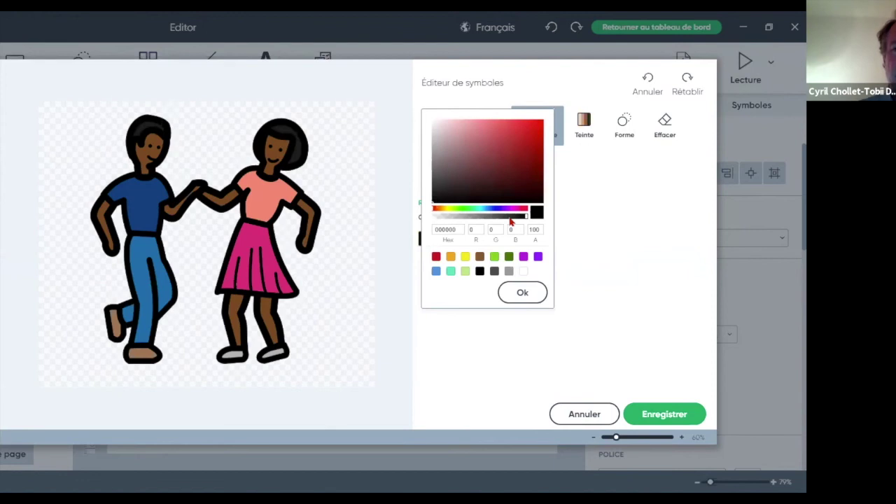
left_click(494, 256)
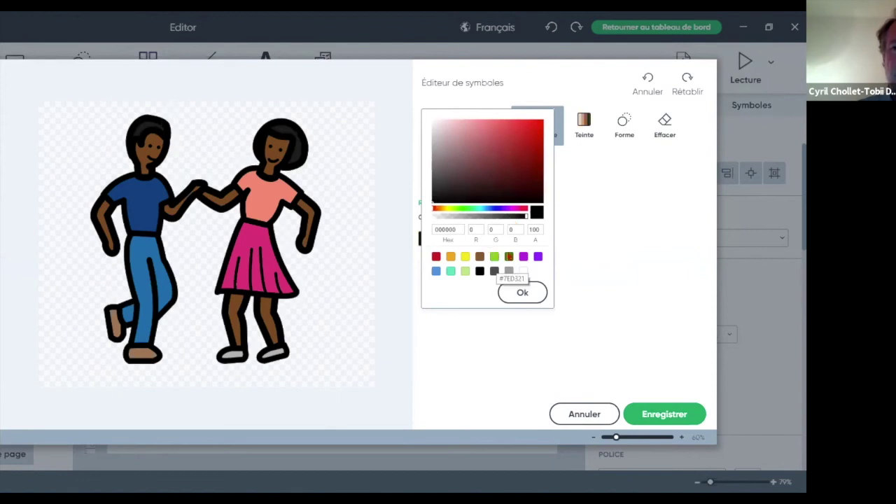
left_click(489, 171)
left_click(516, 172)
left_click(515, 174)
left_click(505, 166)
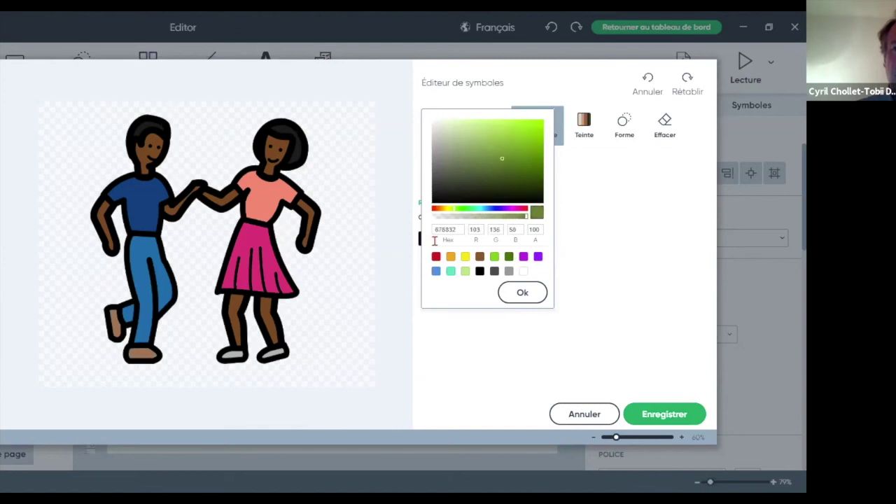
left_click(523, 292)
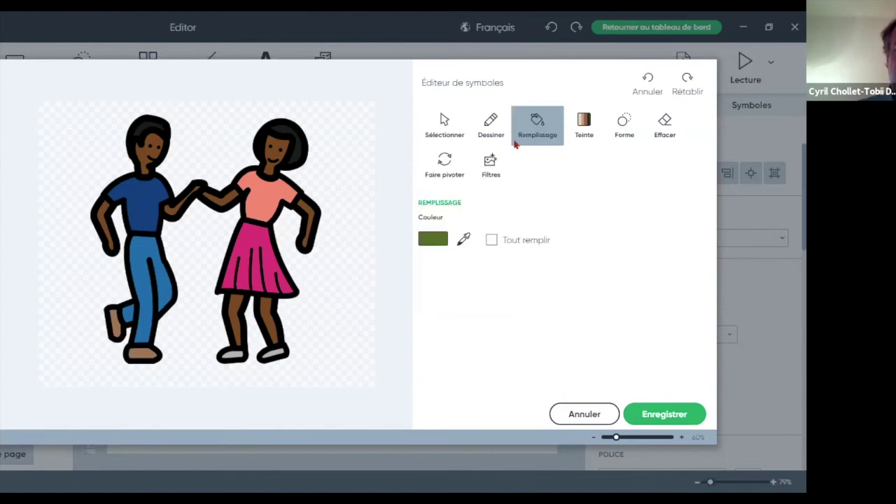
left_click(249, 238)
Step: Fill the man's blue shirt with dark red 9C1C2D
left_click(430, 238)
left_click(435, 257)
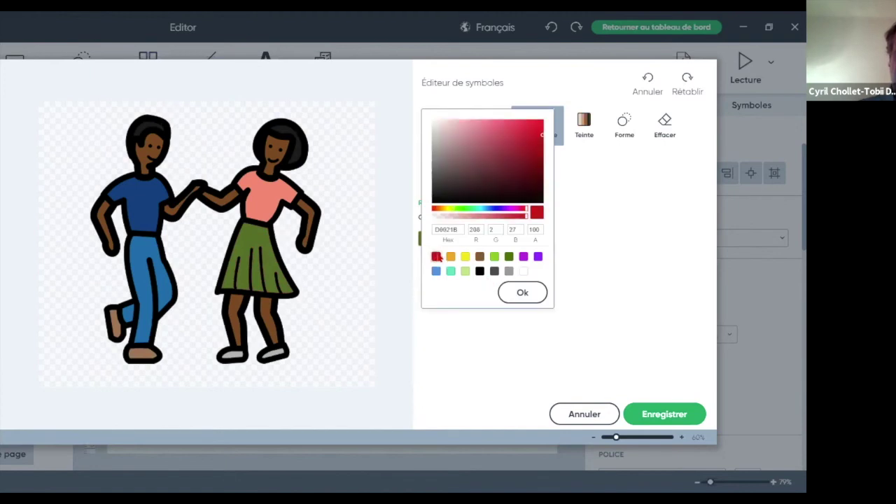
left_click(524, 151)
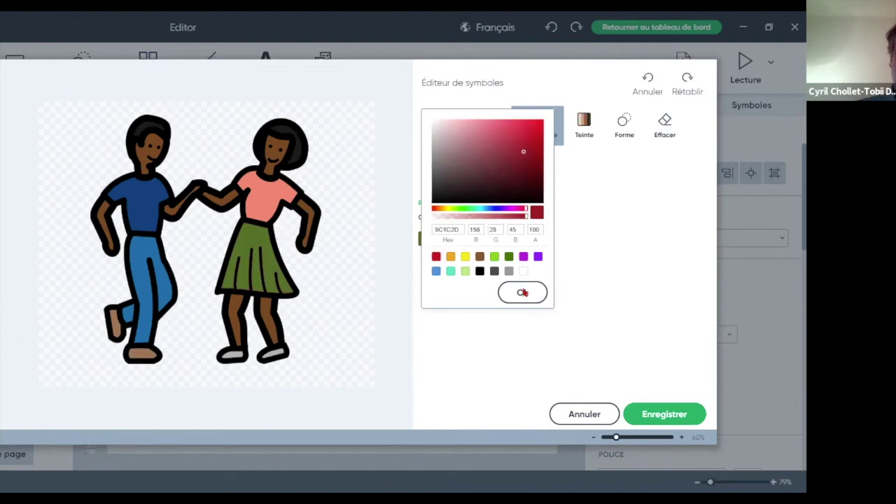
left_click(522, 293)
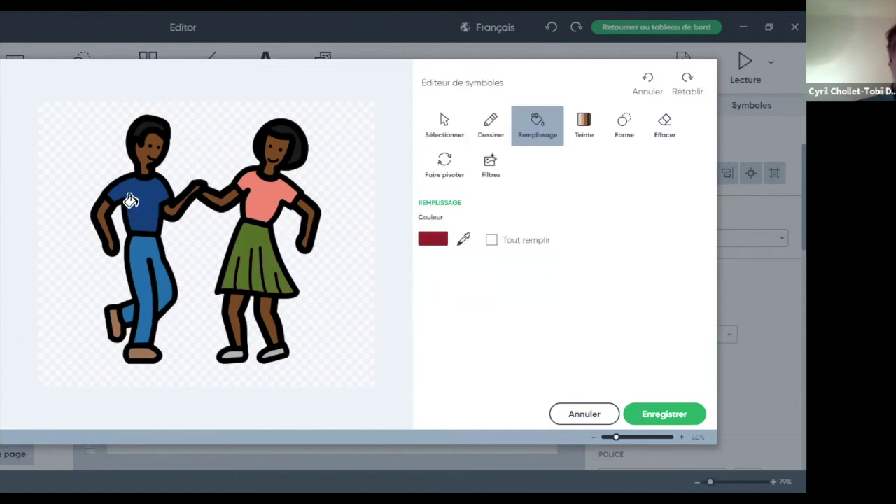
left_click(128, 193)
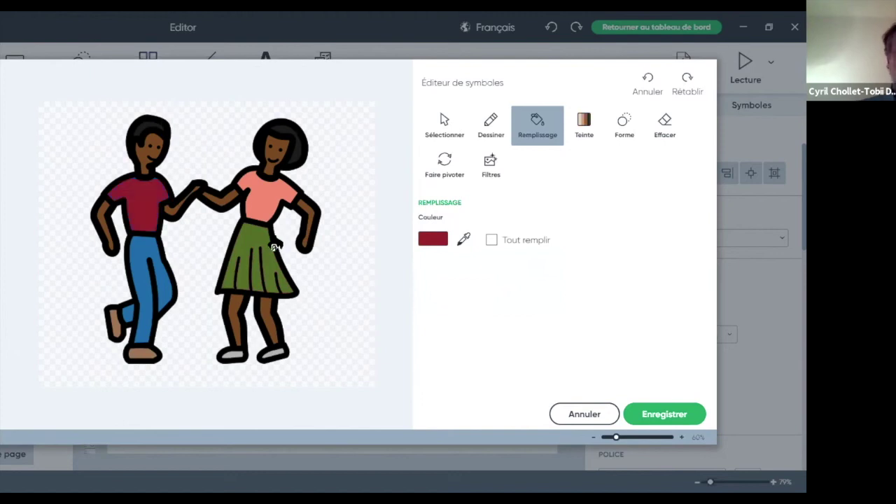
Step: Paint a dark red note head beside the man's head, above his shoulder, with the 15px round brush
left_click(491, 132)
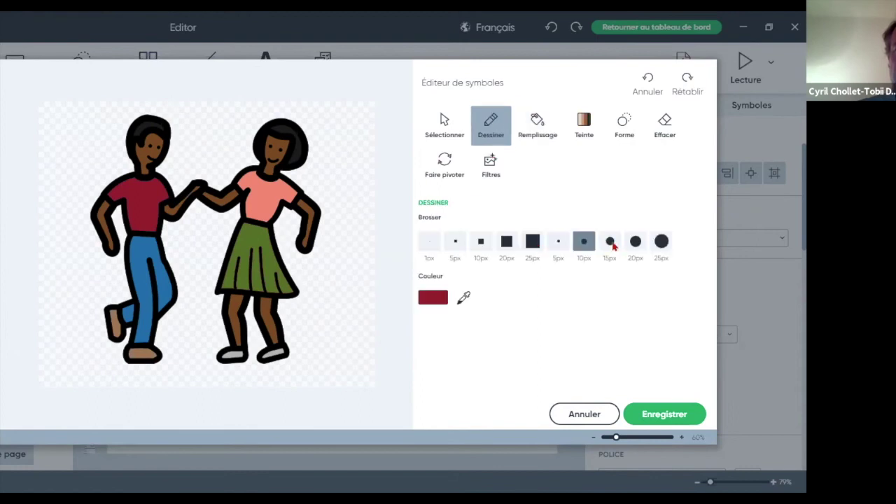
left_click(610, 242)
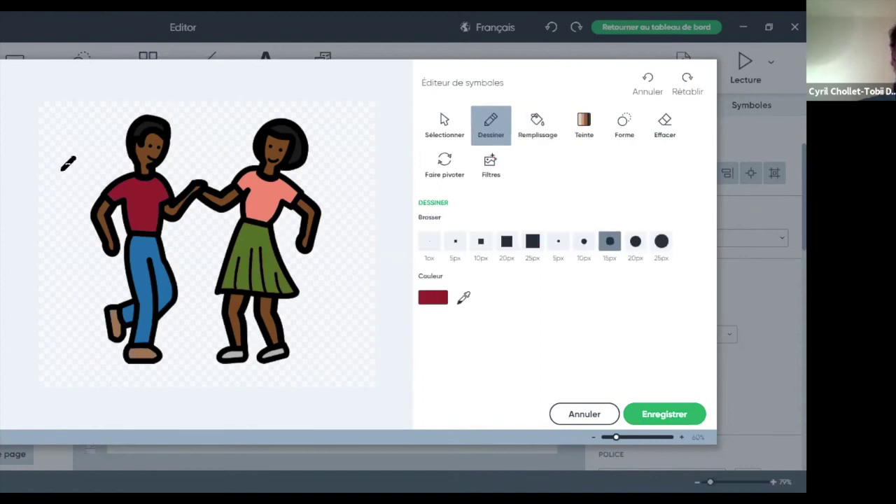
left_click(60, 173)
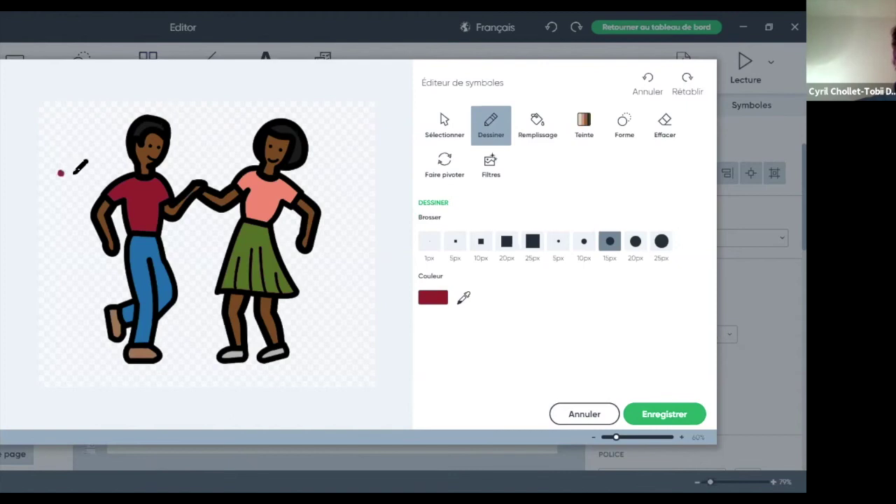
left_click(72, 174)
left_click_drag(62, 173, 63, 160)
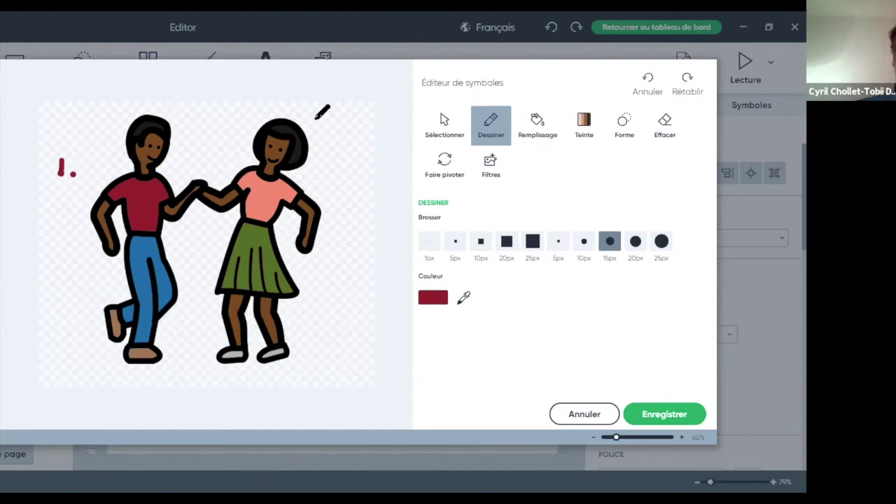
double_click(648, 84)
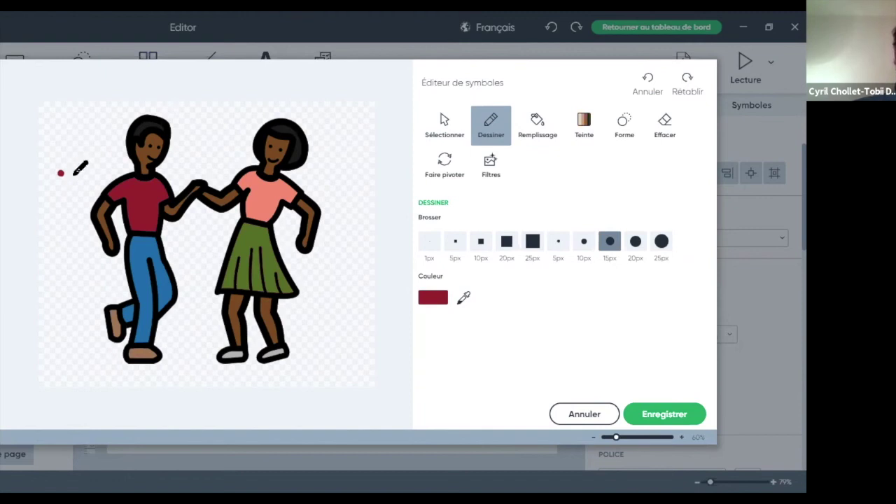
Step: Paint a second 15px note head beside the first and join them with stems and a beam using the 5px round brush
left_click(75, 175)
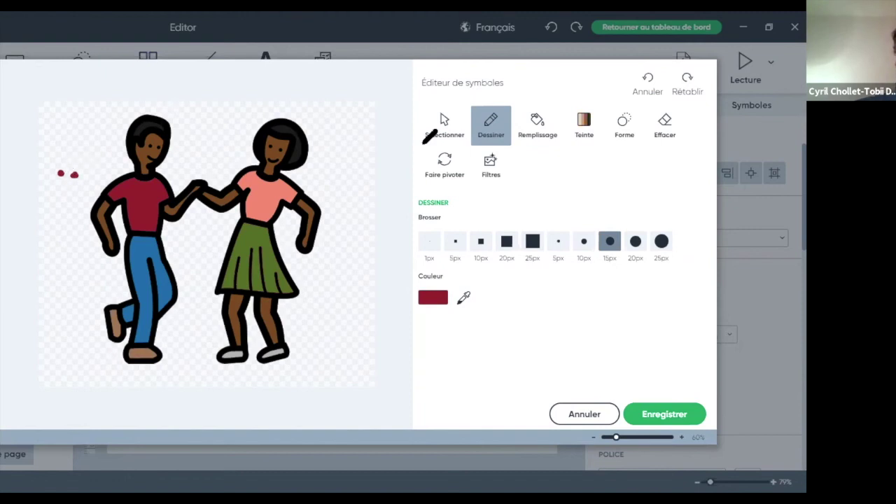
left_click(560, 242)
mouse_move(61, 173)
left_mouse_down()
mouse_move(75, 159)
mouse_move(77, 173)
left_mouse_up()
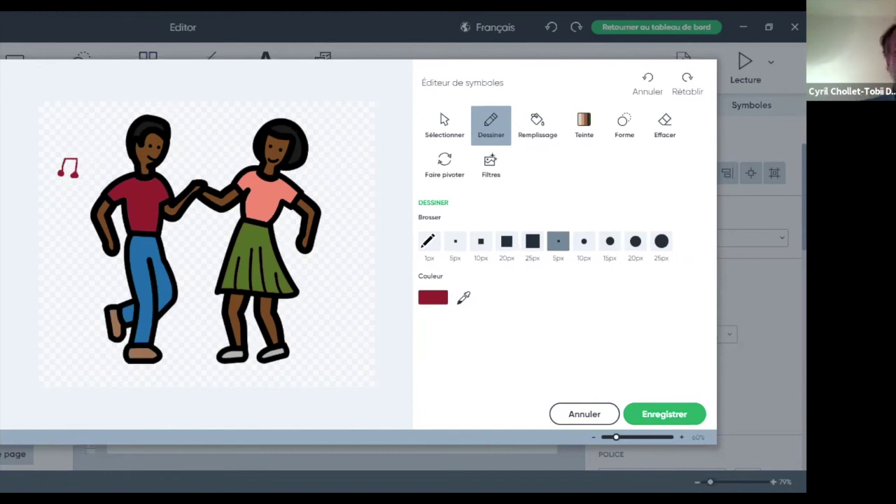
Step: Draw another music note above the first with 15px round heads and 5px stems and beam, and save the symbol edits
left_click(610, 241)
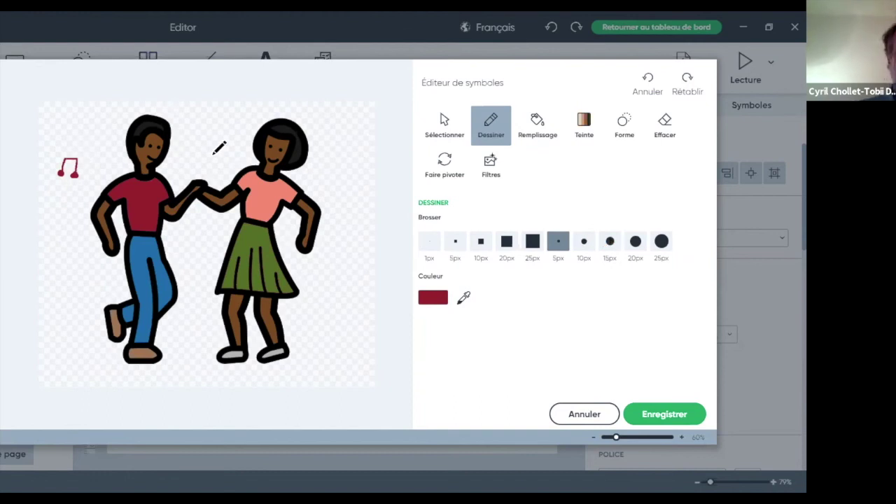
left_click(96, 133)
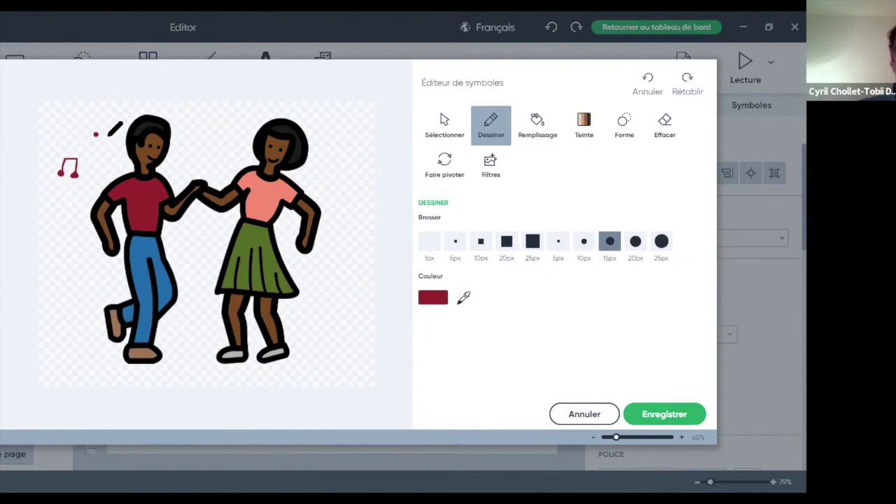
left_click(107, 136)
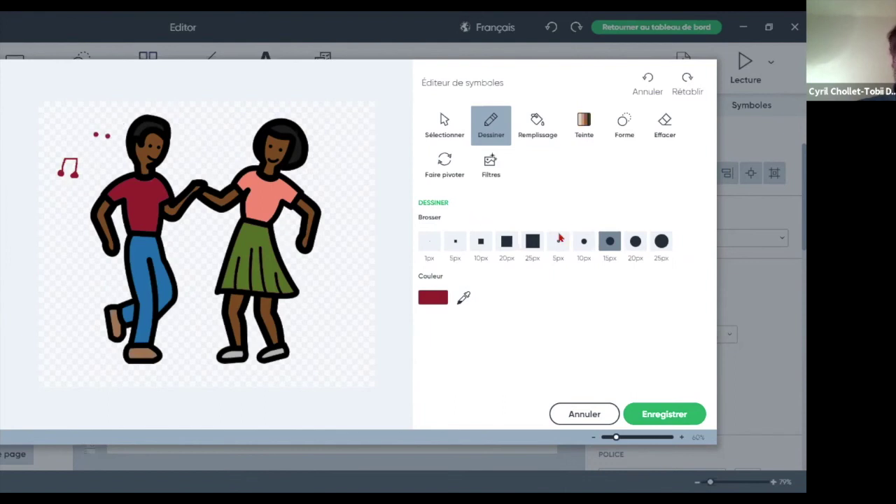
left_click(557, 241)
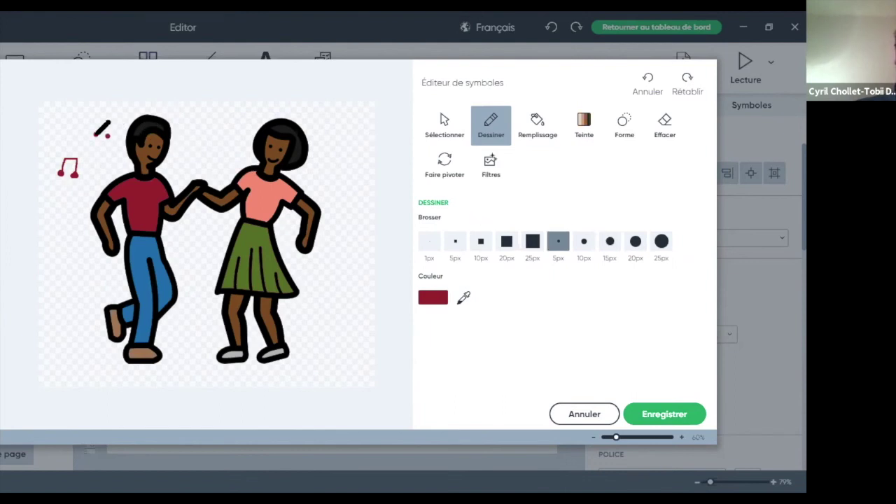
left_click_drag(96, 133, 110, 128)
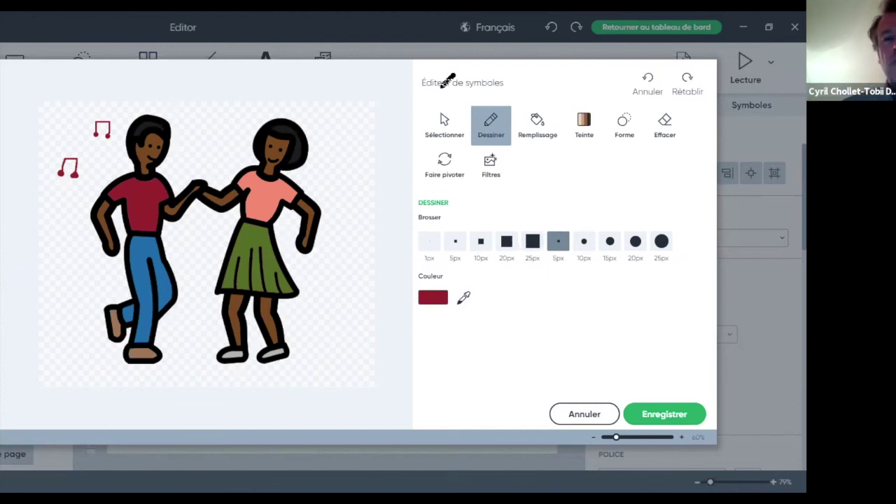
left_click(663, 414)
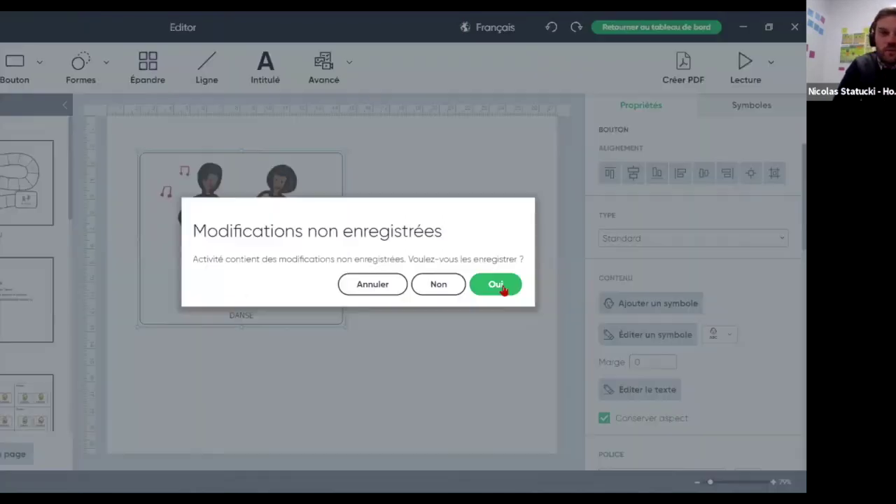
Step: Leave the activity without saving its changes and close the new-activity template chooser to return to the dashboard
left_click(438, 284)
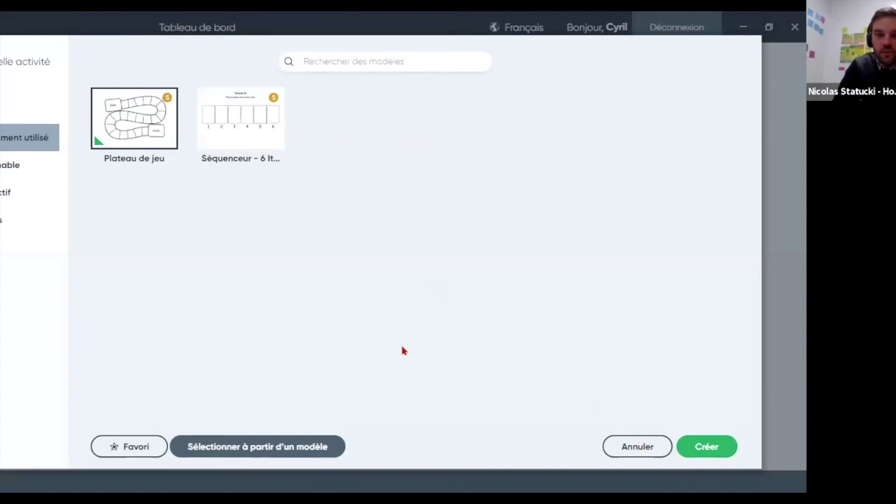
key("Escape")
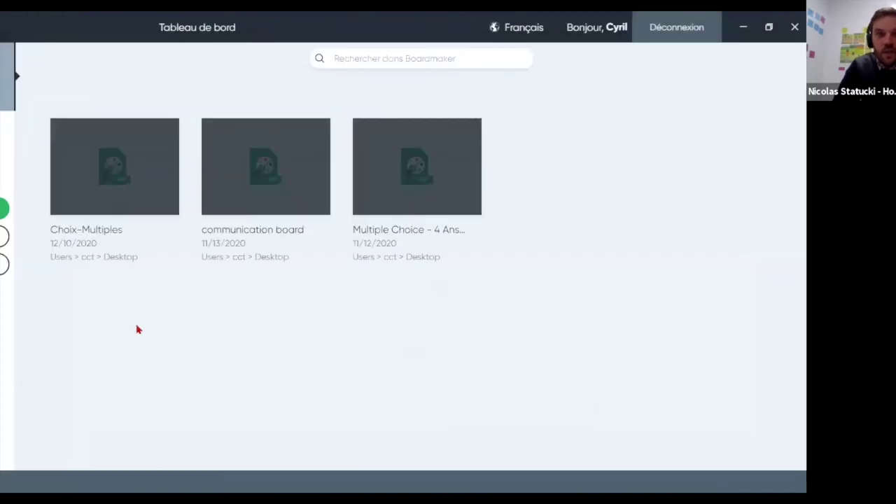